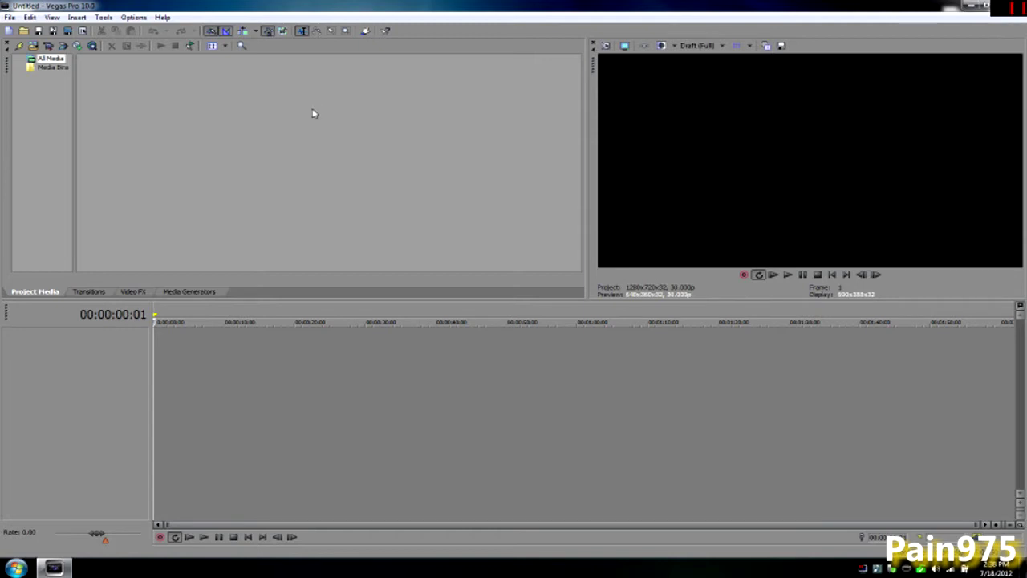
Open the project's Properties from the File menu
{"action": "left_click", "coordinate": [9, 17]}
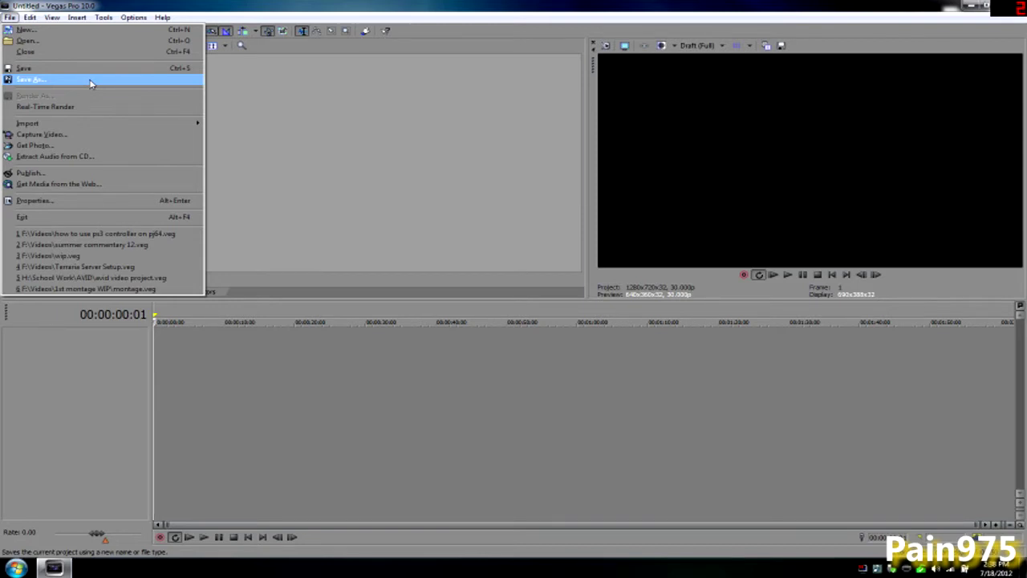
{"action": "left_click", "coordinate": [108, 203]}
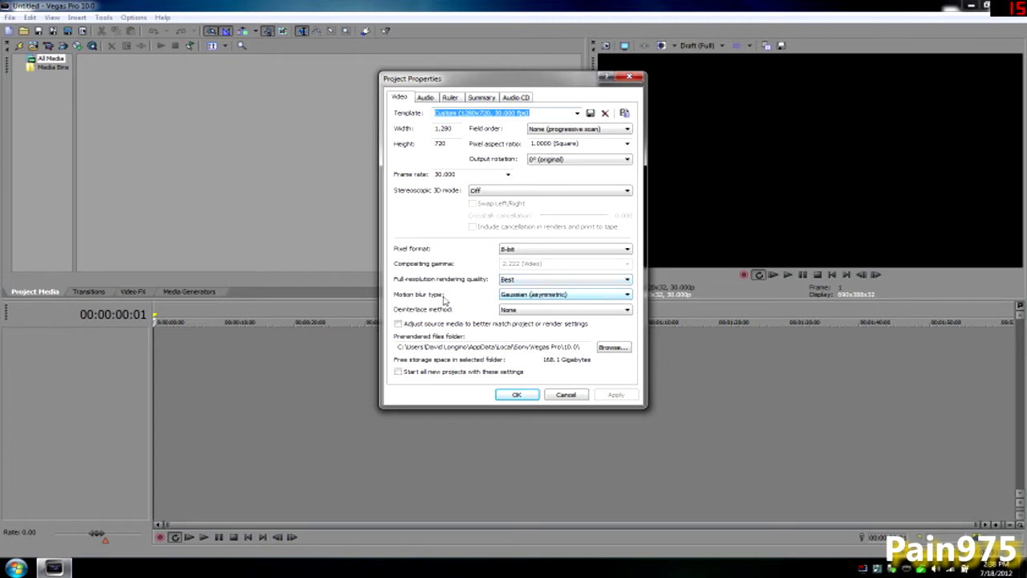
Try Box (asymmetric) motion blur, then set it back to Gaussian (asymmetric)
{"action": "left_click", "coordinate": [508, 296]}
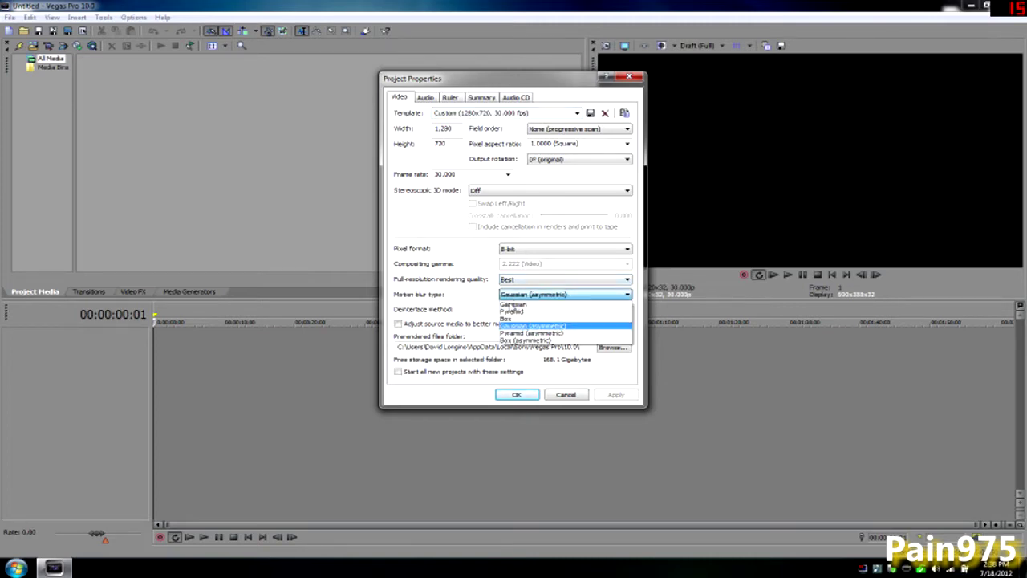
{"action": "left_click", "coordinate": [514, 315]}
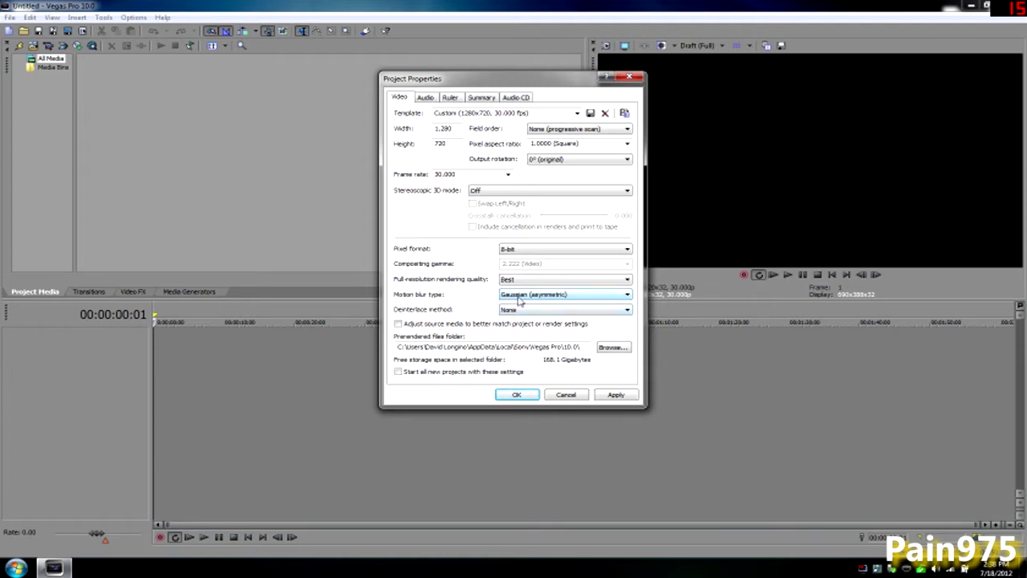
{"action": "left_click", "coordinate": [517, 298]}
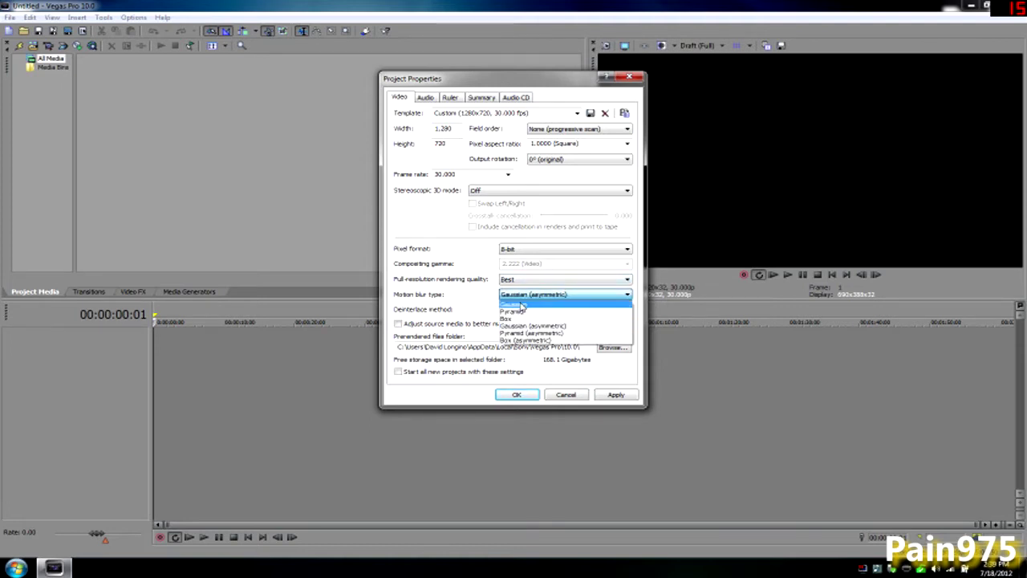
{"action": "left_click", "coordinate": [526, 339]}
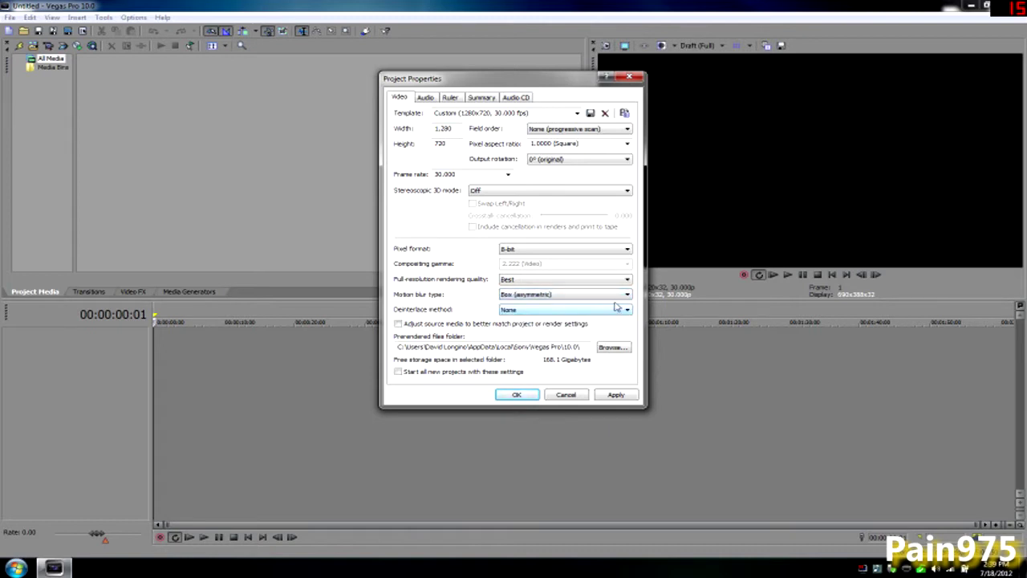
{"action": "left_click", "coordinate": [614, 299]}
{"action": "left_click", "coordinate": [592, 326]}
Keep deinterlacing at None and view the Stereo, 44,100 Hz, 24-bit audio settings
{"action": "left_click", "coordinate": [530, 313]}
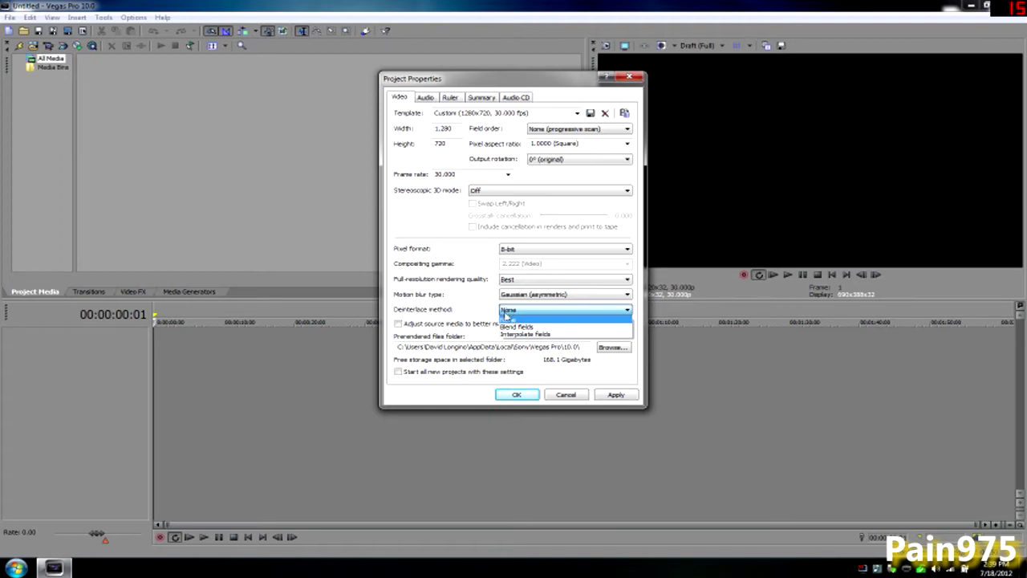
{"action": "left_click", "coordinate": [504, 318]}
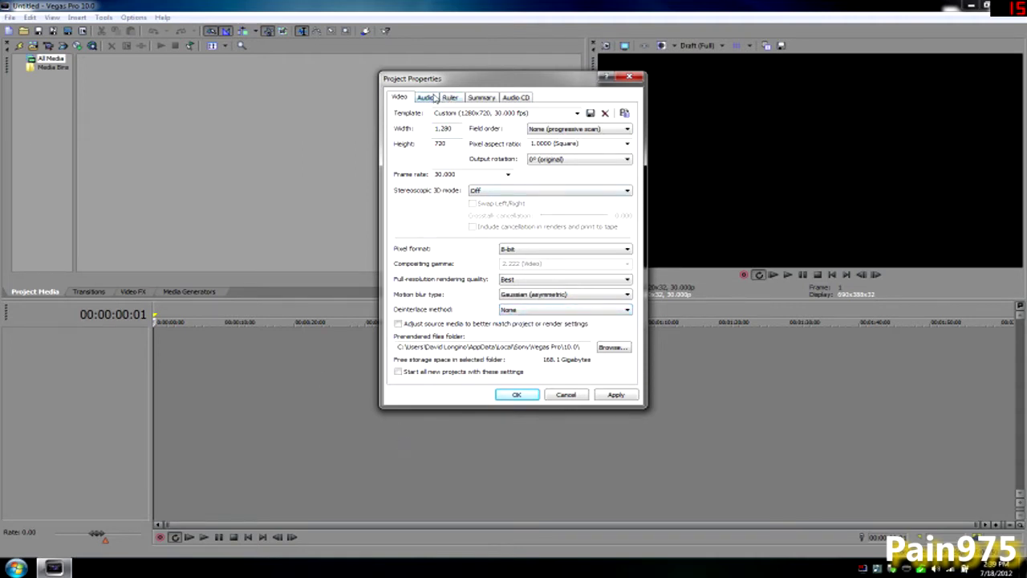
{"action": "left_click", "coordinate": [430, 98]}
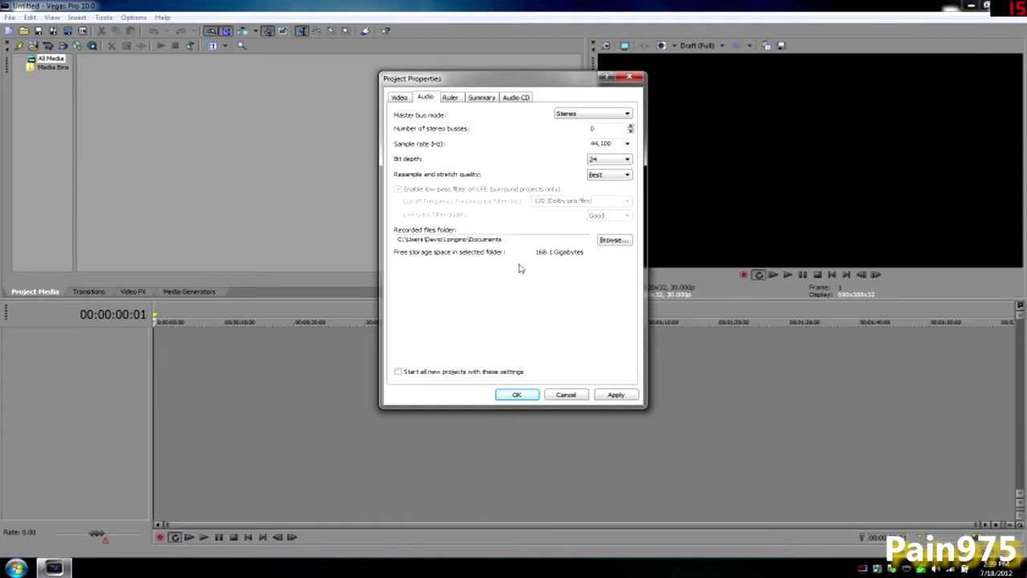
Review the Ruler, Summary and Audio CD pages, then accept the 1280x720, 30 fps properties
{"action": "left_click", "coordinate": [459, 98]}
{"action": "left_click", "coordinate": [484, 98]}
{"action": "left_click", "coordinate": [506, 98]}
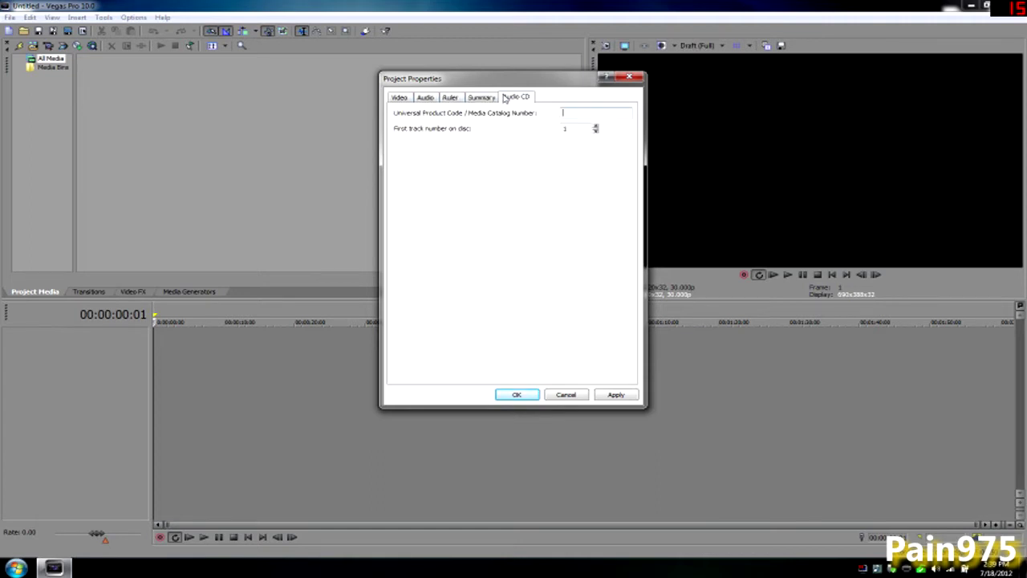
{"action": "left_click", "coordinate": [455, 103]}
{"action": "left_click", "coordinate": [402, 97]}
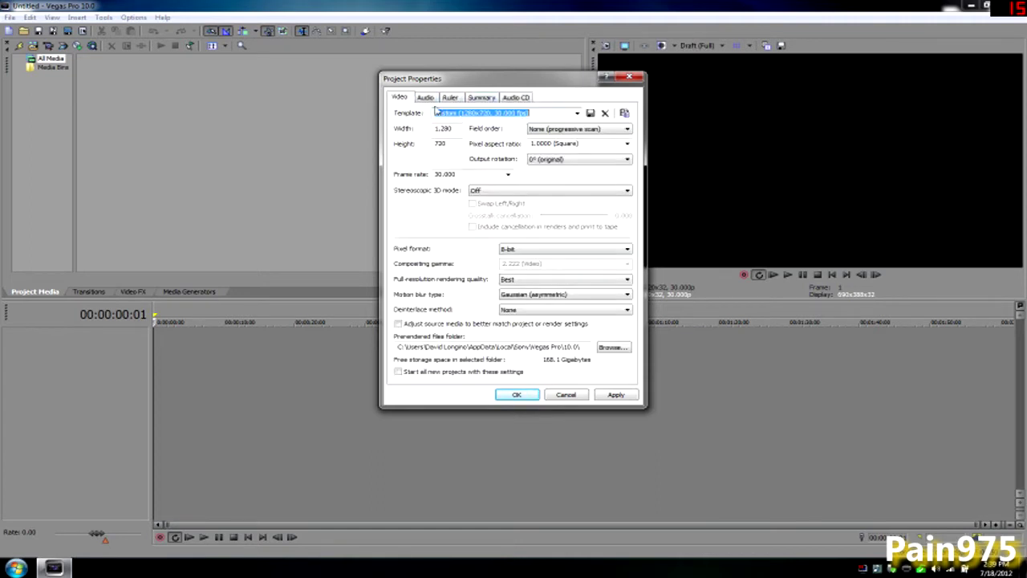
{"action": "left_click", "coordinate": [530, 397]}
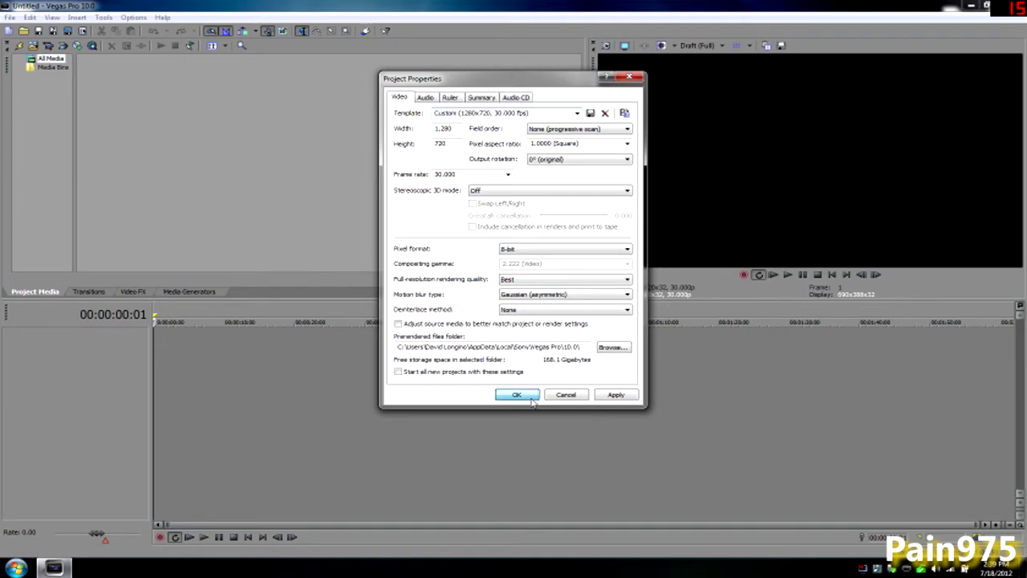
{"action": "left_click", "coordinate": [18, 45]}
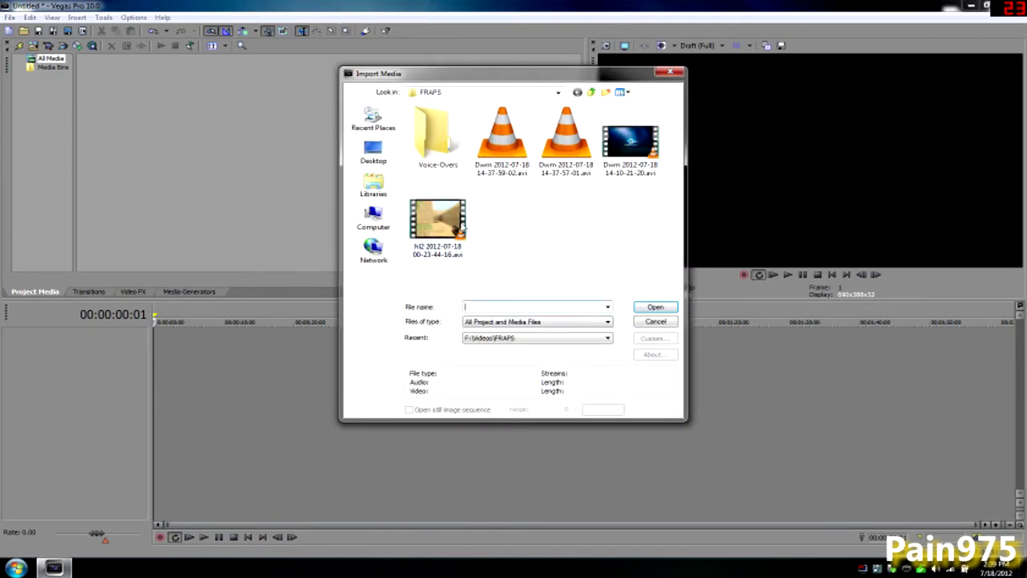
{"action": "left_click", "coordinate": [645, 163]}
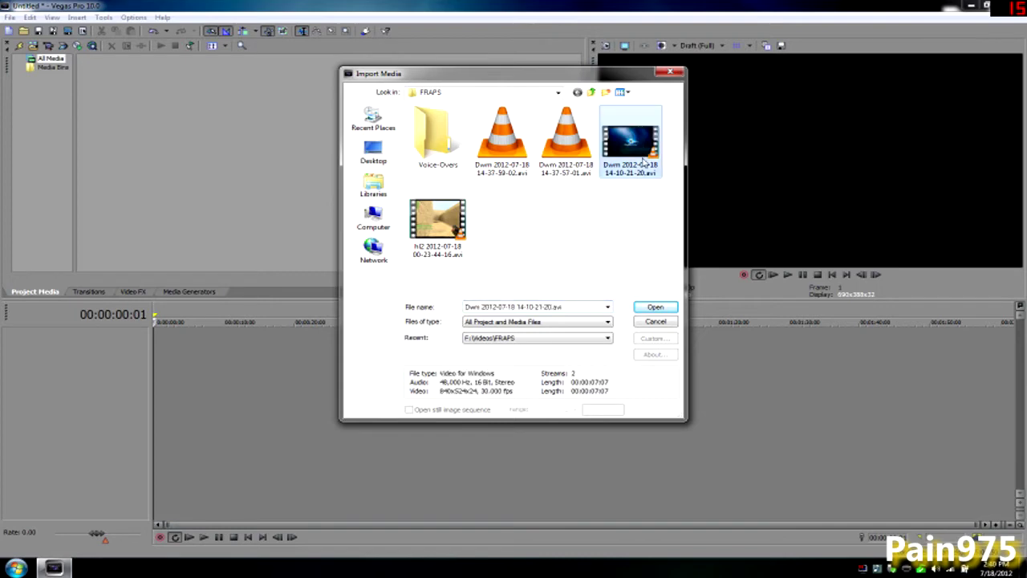
{"action": "left_click", "coordinate": [642, 307]}
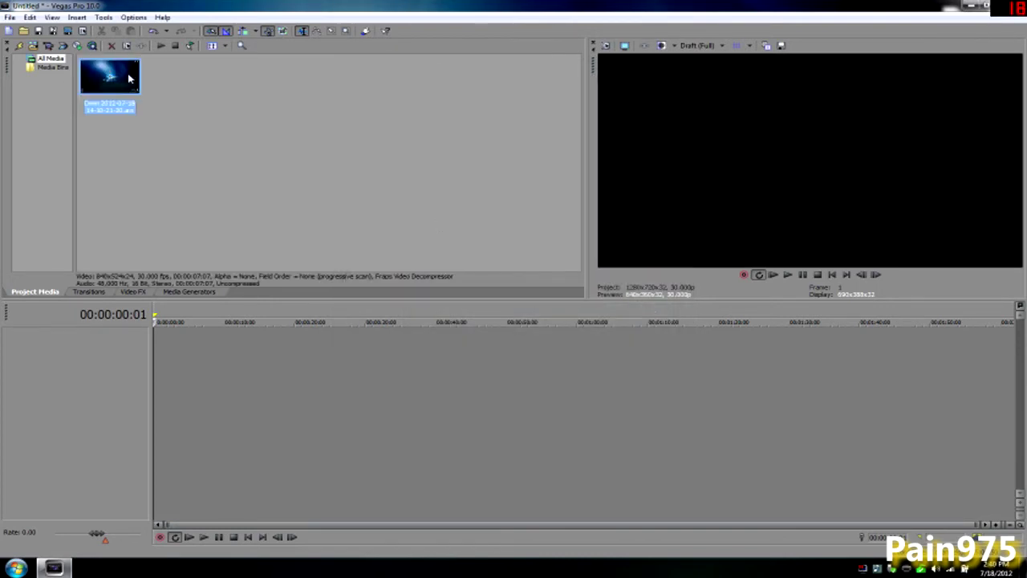
{"action": "left_click_drag", "start_coordinate": [65, 401], "coordinate": [65, 401]}
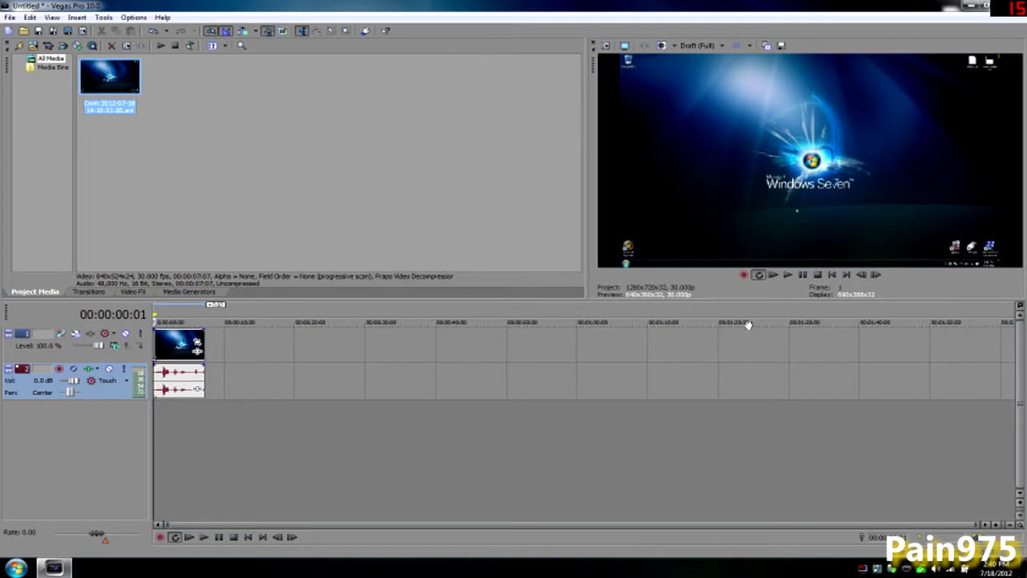
Disable resampling in the video clip's properties
{"action": "right_click", "coordinate": [183, 350]}
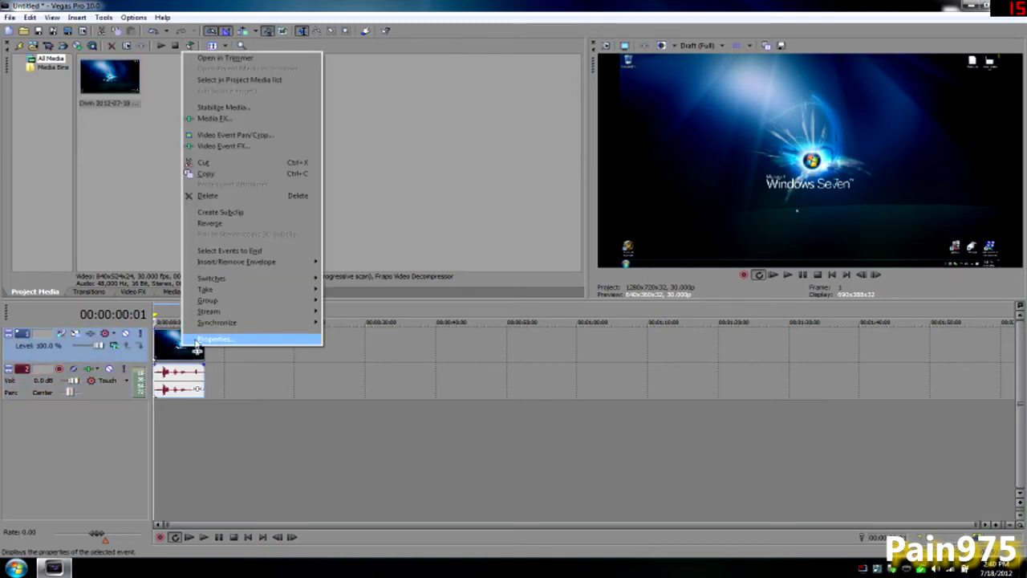
{"action": "left_click", "coordinate": [210, 329]}
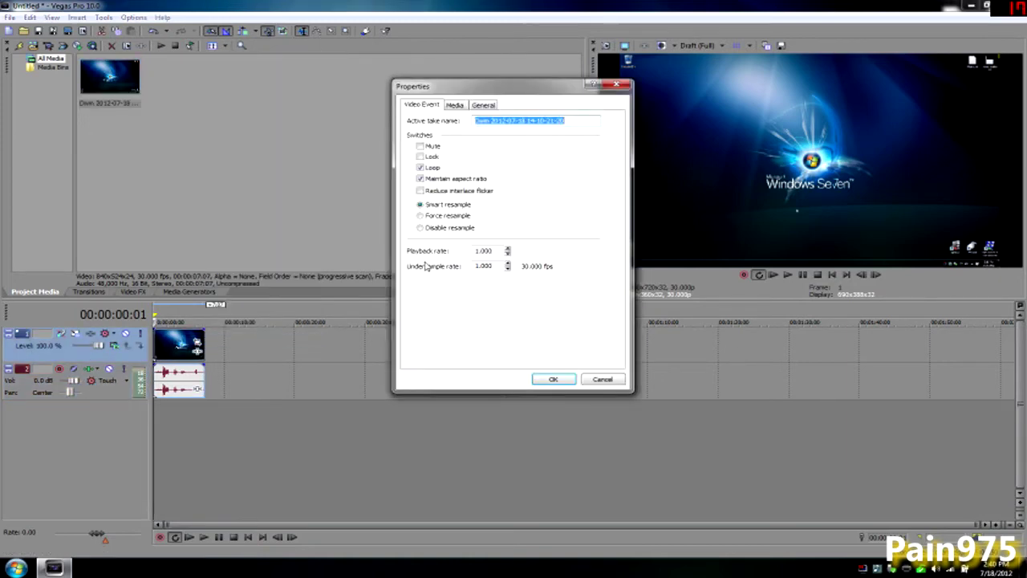
{"action": "left_click", "coordinate": [420, 229]}
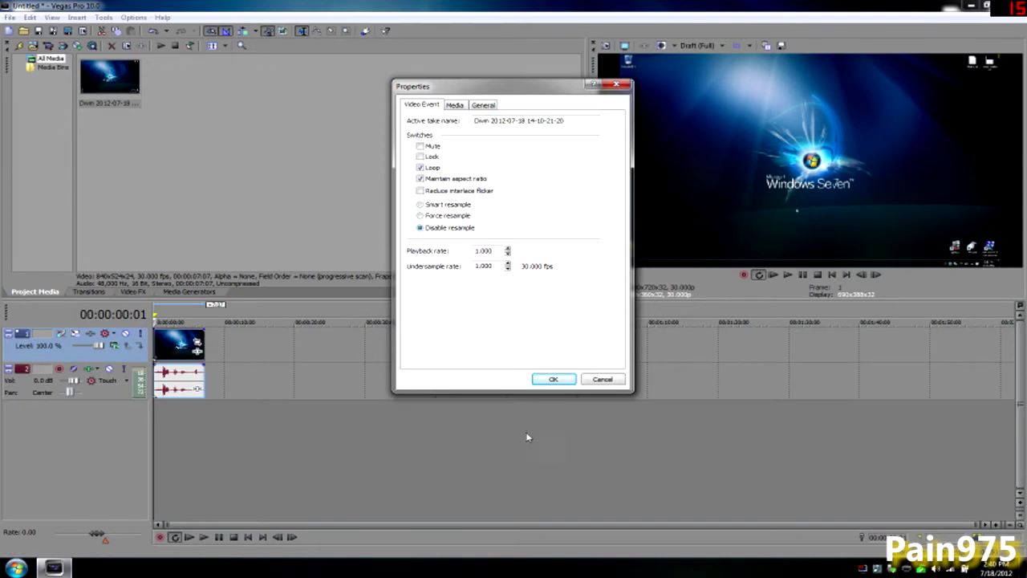
{"action": "left_click", "coordinate": [543, 382]}
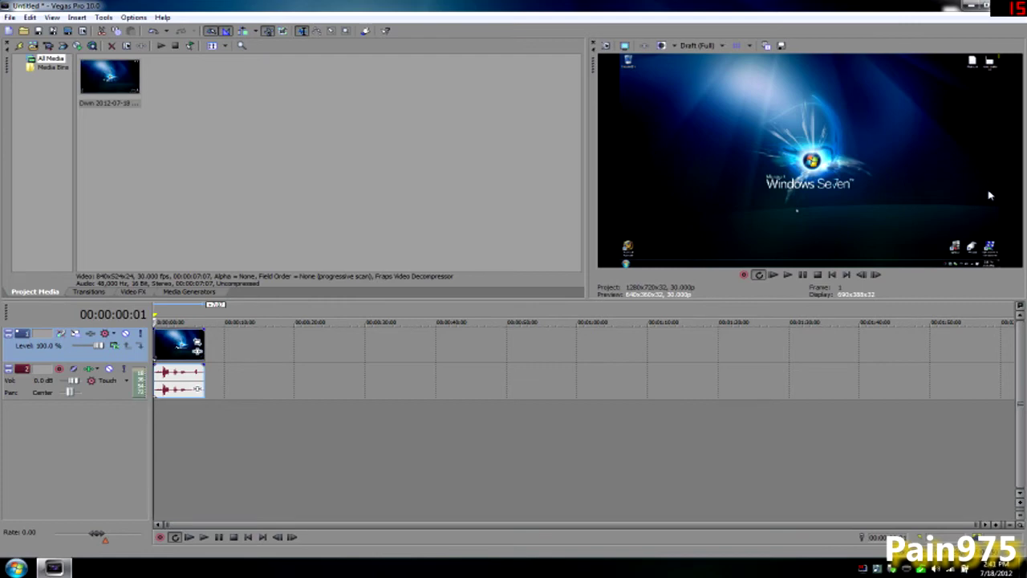
Set the clip's Pan/Crop Maintain aspect ratio to No and close the Pan/Crop window
{"action": "left_click", "coordinate": [197, 344]}
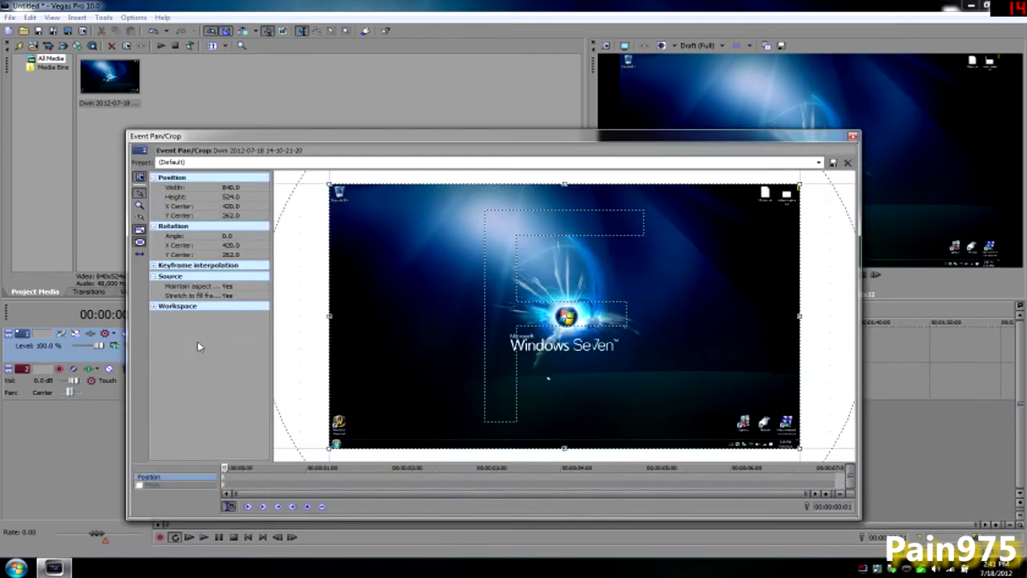
{"action": "left_click", "coordinate": [231, 291]}
{"action": "left_click", "coordinate": [229, 287]}
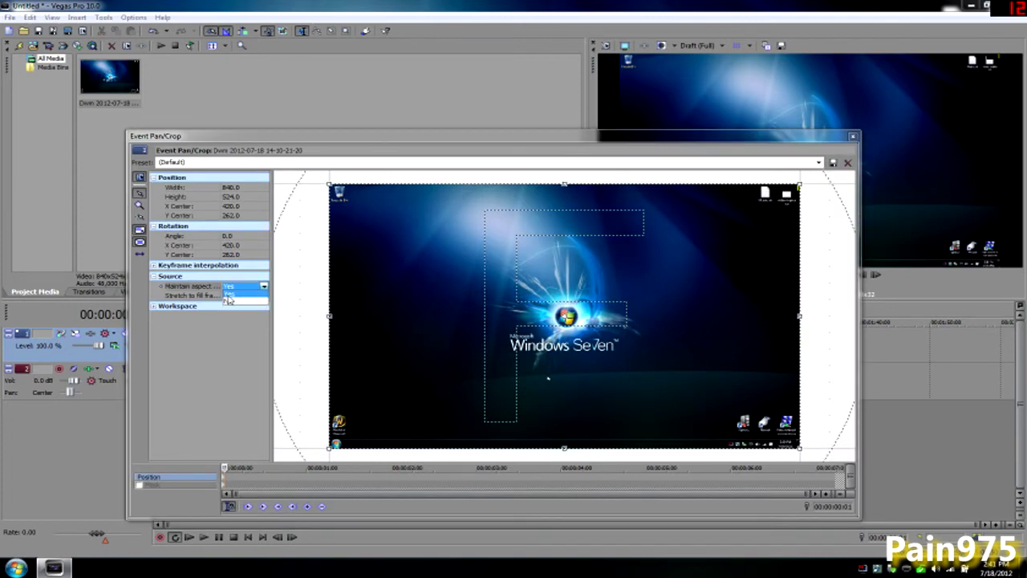
{"action": "left_click", "coordinate": [230, 300]}
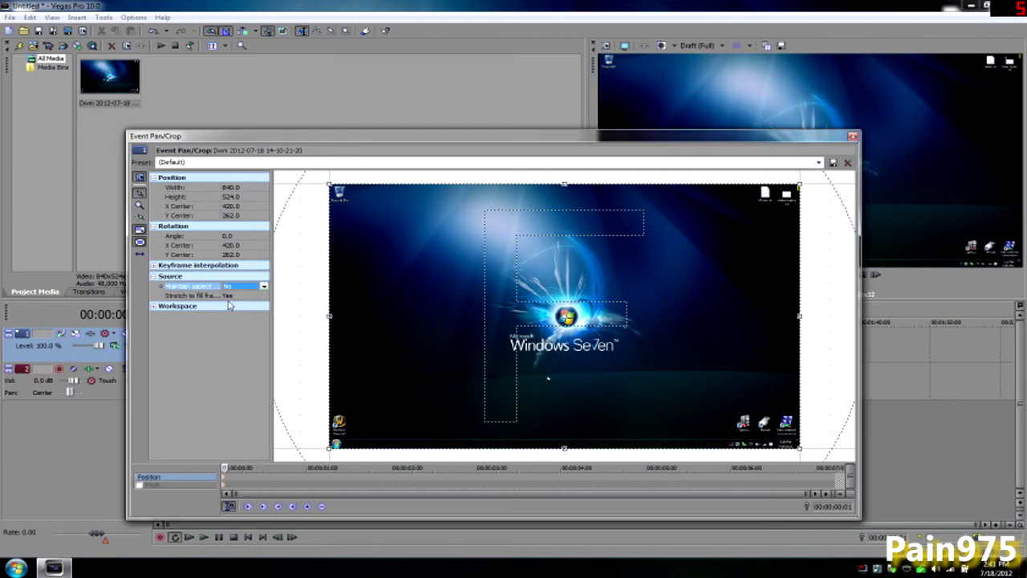
{"action": "left_click", "coordinate": [852, 135]}
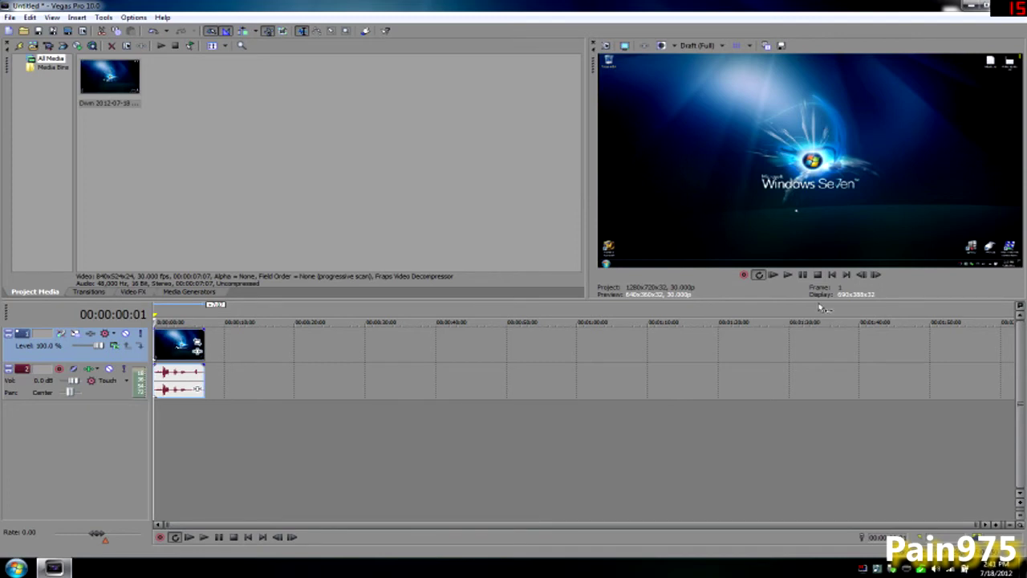
{"action": "left_click", "coordinate": [832, 274]}
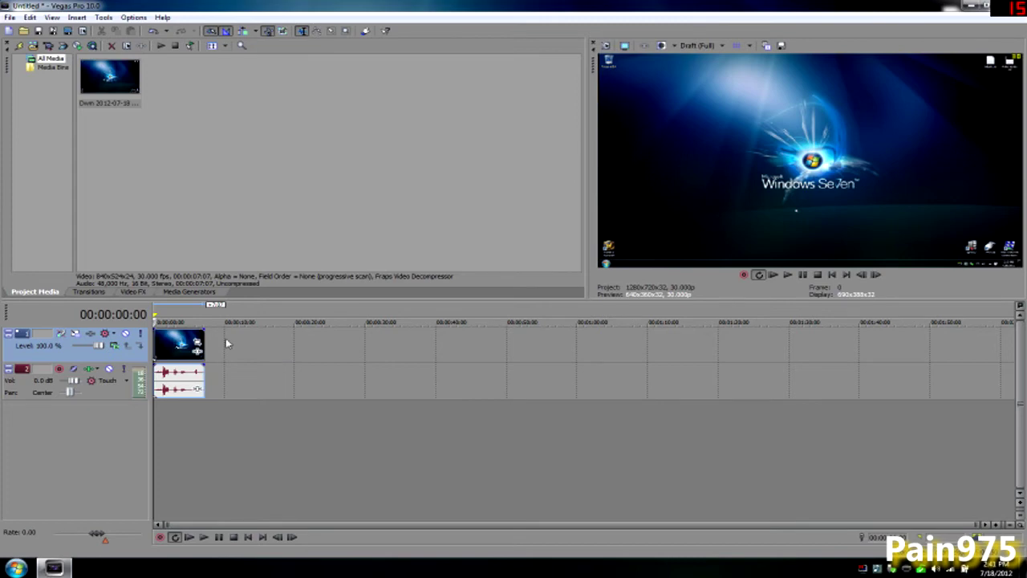
{"action": "left_click", "coordinate": [197, 343]}
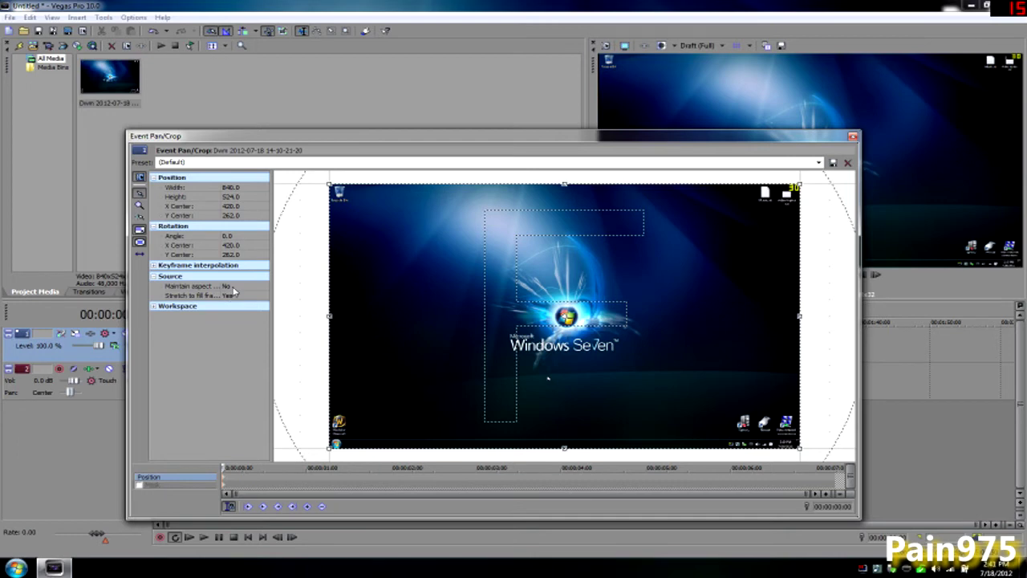
{"action": "left_click", "coordinate": [235, 288]}
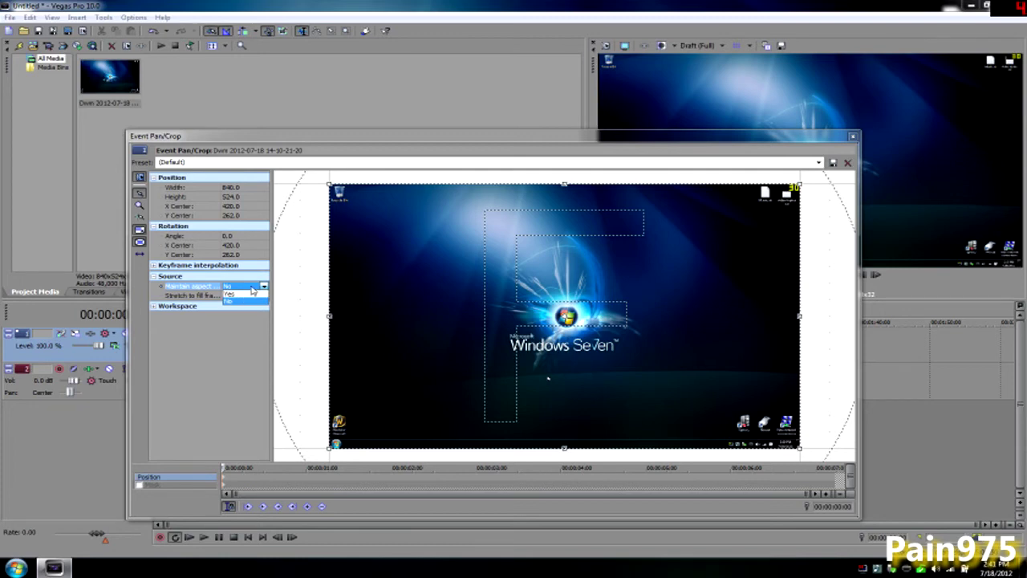
{"action": "left_click", "coordinate": [252, 290]}
{"action": "left_click", "coordinate": [853, 138]}
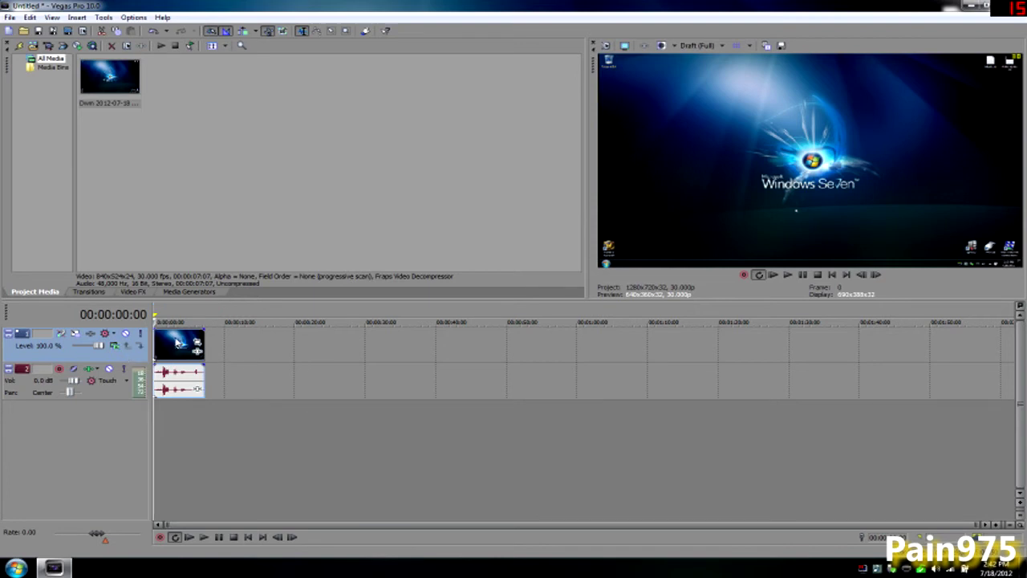
Split the clip at 00:00:03:11 and delete everything after the cut
{"action": "left_click", "coordinate": [177, 342]}
{"action": "key", "text": "s"}
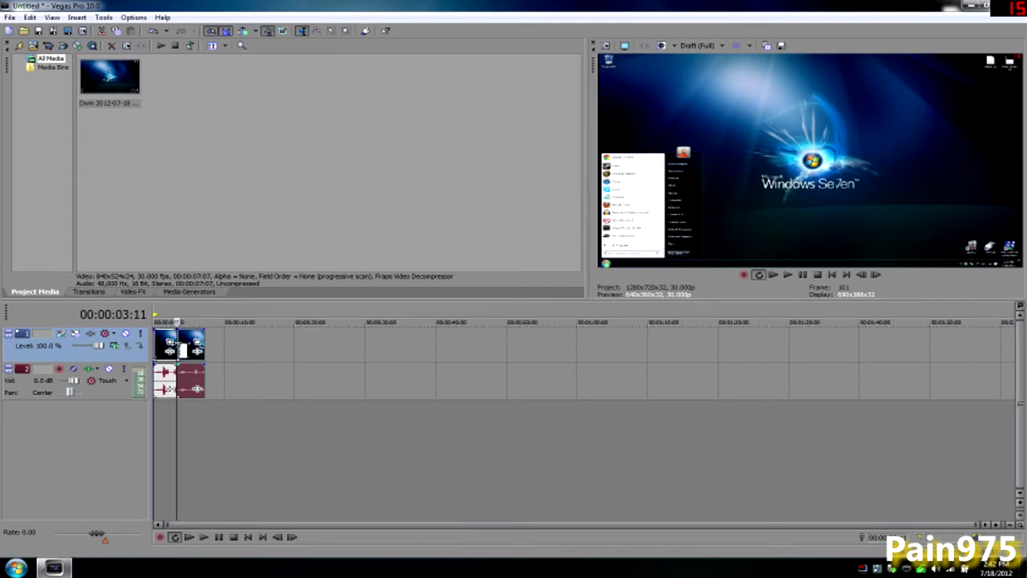
{"action": "key", "text": "space"}
{"action": "left_click", "coordinate": [178, 391]}
{"action": "key", "text": "Delete"}
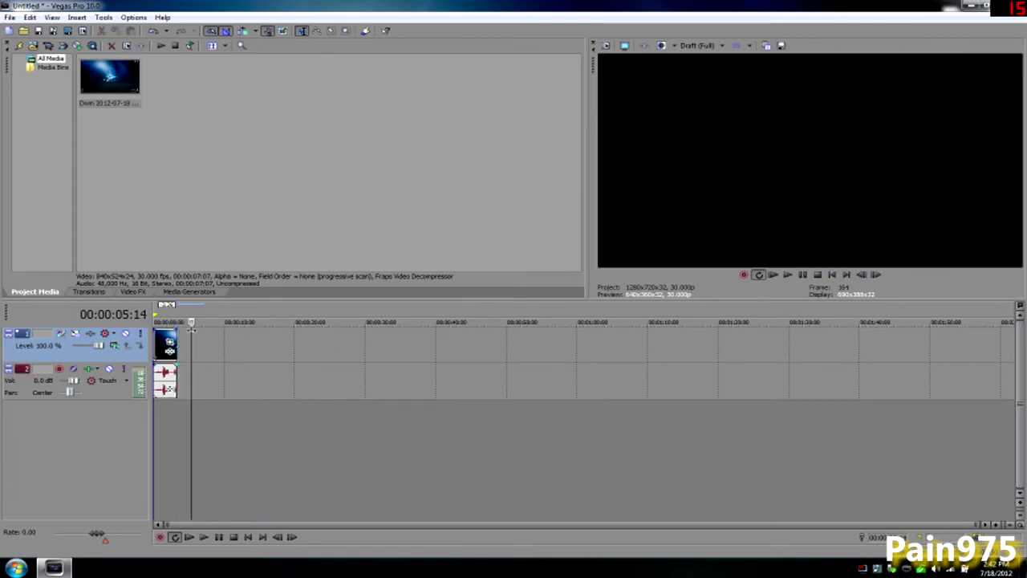
{"action": "left_click", "coordinate": [832, 274]}
Start Render As for Untitled.mp4 with Sony AVC/MVC as the output format
{"action": "left_click", "coordinate": [10, 17]}
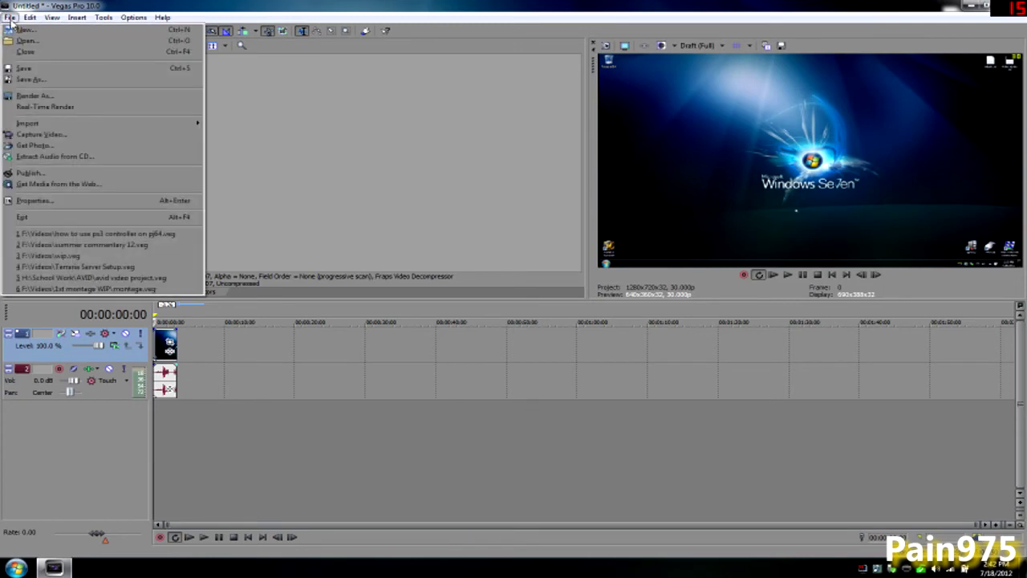
{"action": "left_click", "coordinate": [34, 96]}
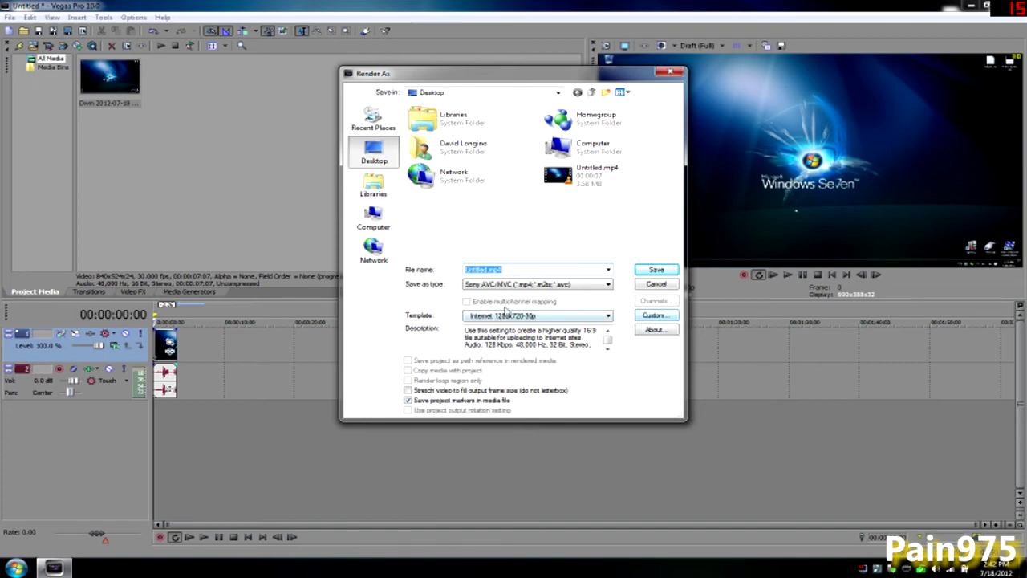
{"action": "left_click", "coordinate": [501, 288]}
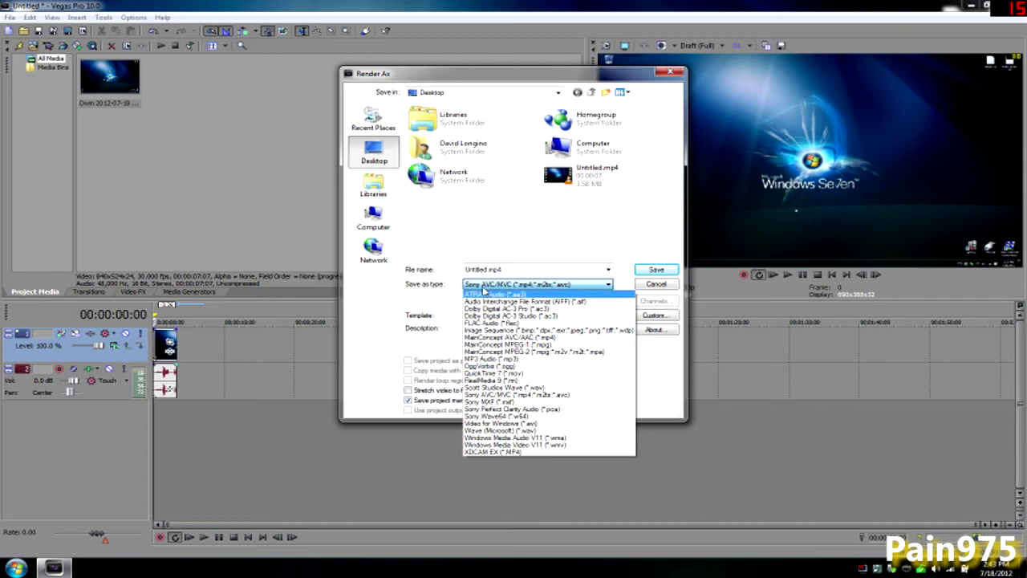
{"action": "left_click", "coordinate": [465, 289]}
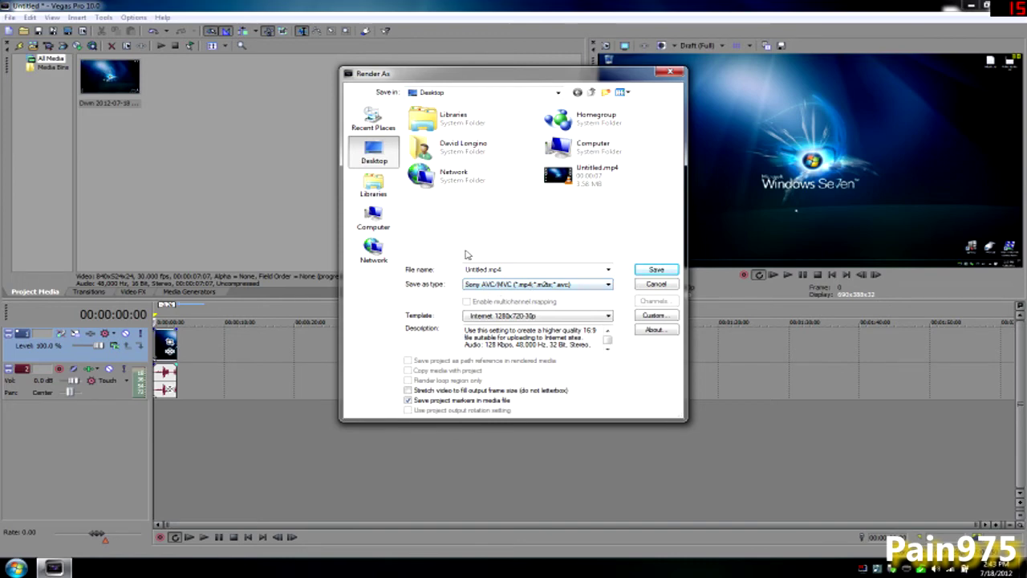
Choose the Internet 1280x720-30p template and open its custom settings
{"action": "left_click", "coordinate": [484, 320]}
{"action": "left_click", "coordinate": [485, 321]}
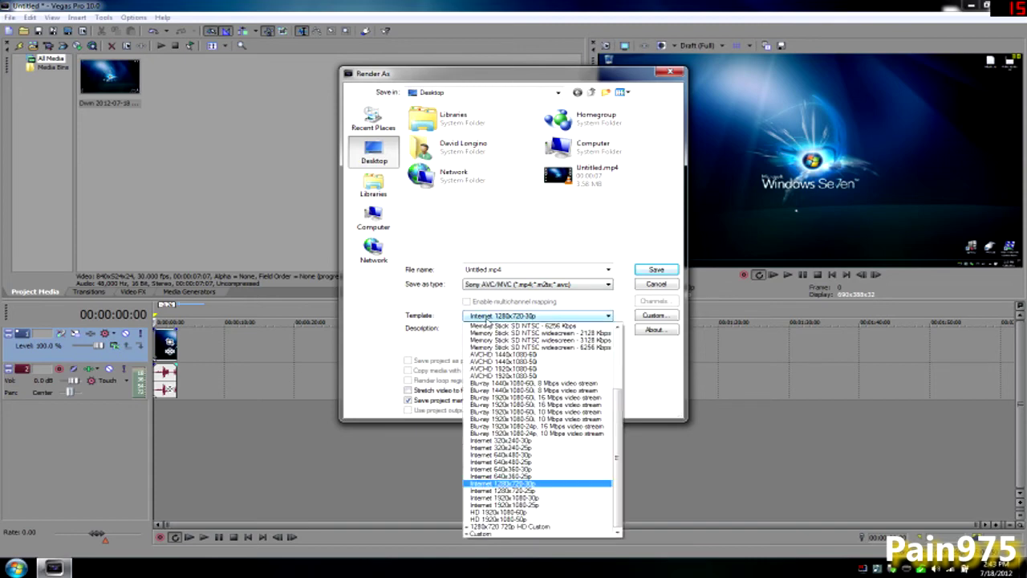
{"action": "left_click", "coordinate": [500, 319]}
{"action": "left_click", "coordinate": [500, 320]}
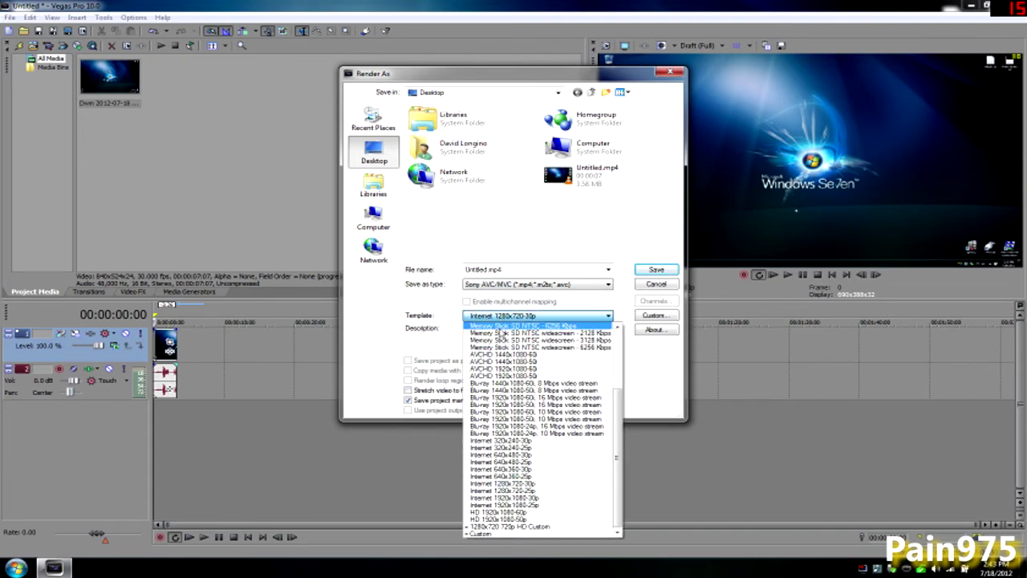
{"action": "left_click", "coordinate": [520, 485]}
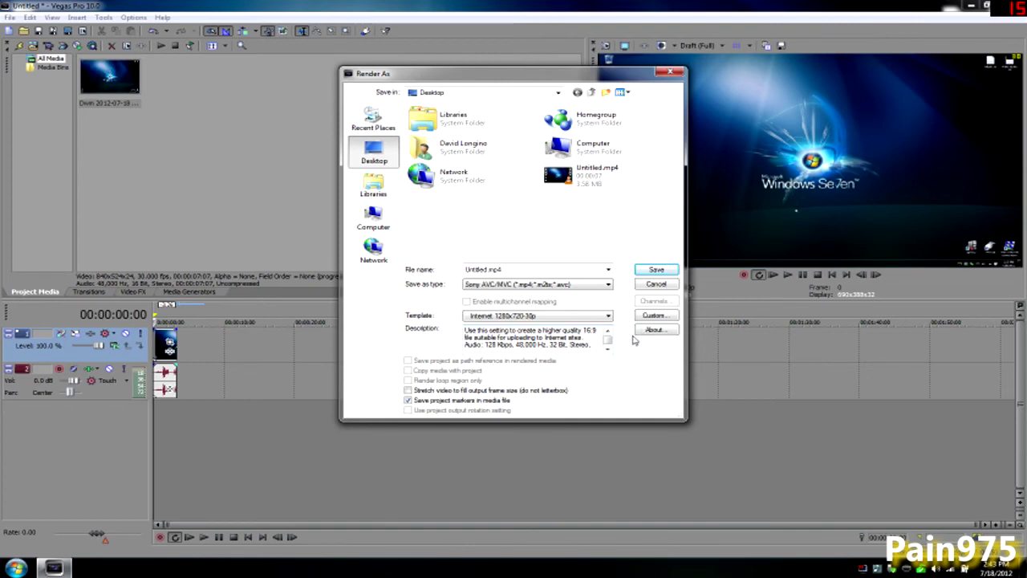
{"action": "left_click", "coordinate": [647, 315]}
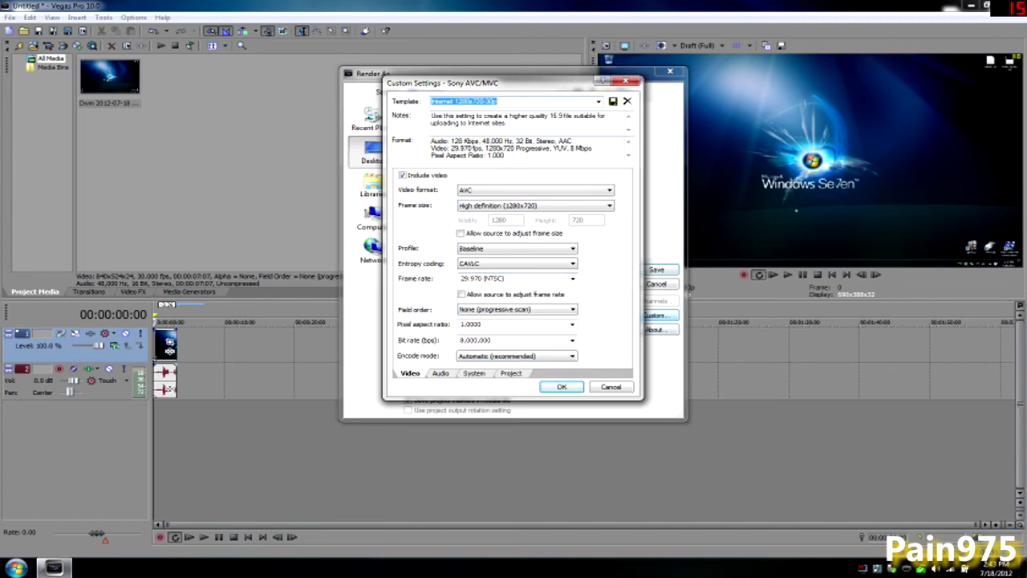
Review custom settings, keeping Baseline profile, CAVLC entropy coding and 1280x720 frame size
{"action": "left_click", "coordinate": [627, 81]}
{"action": "left_click_drag", "start_coordinate": [465, 100], "coordinate": [453, 100]}
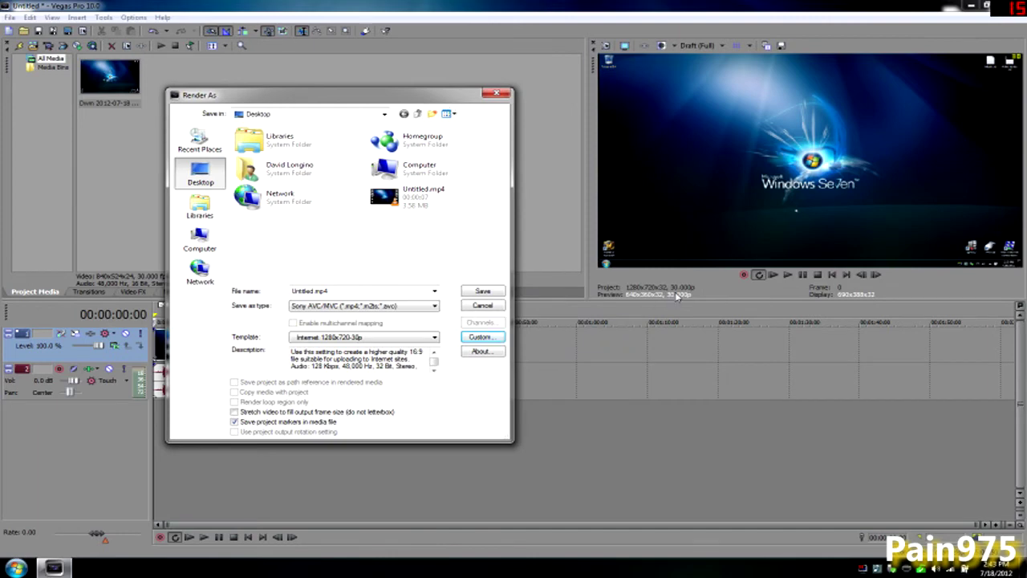
{"action": "left_click", "coordinate": [485, 339]}
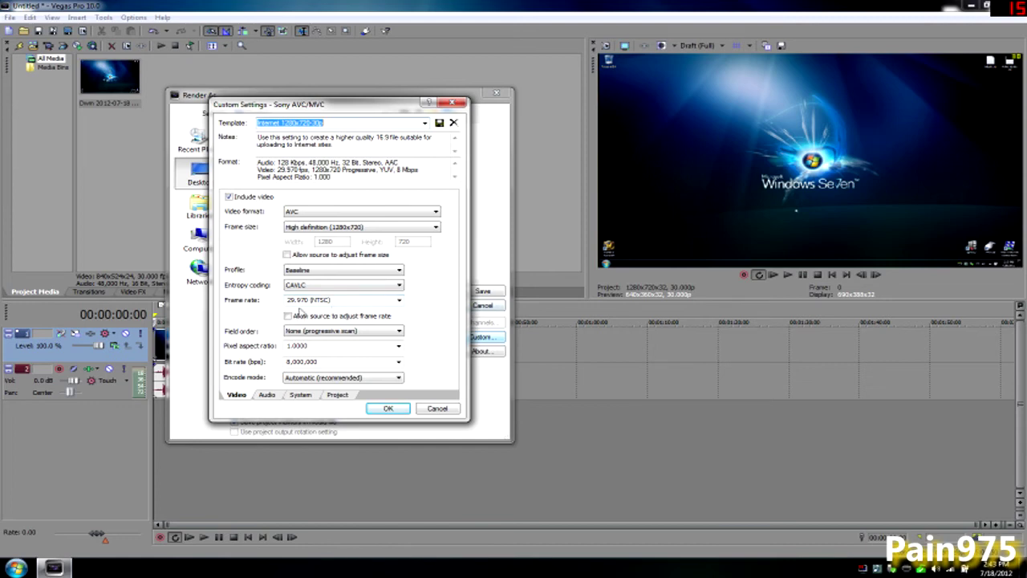
{"action": "left_click", "coordinate": [302, 272]}
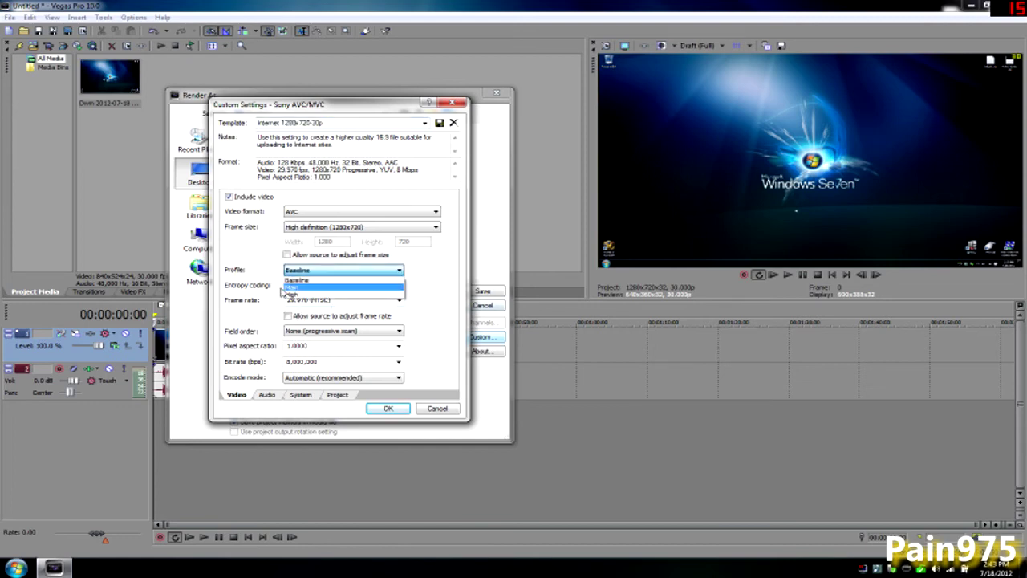
{"action": "left_click", "coordinate": [299, 273]}
{"action": "left_click", "coordinate": [291, 288]}
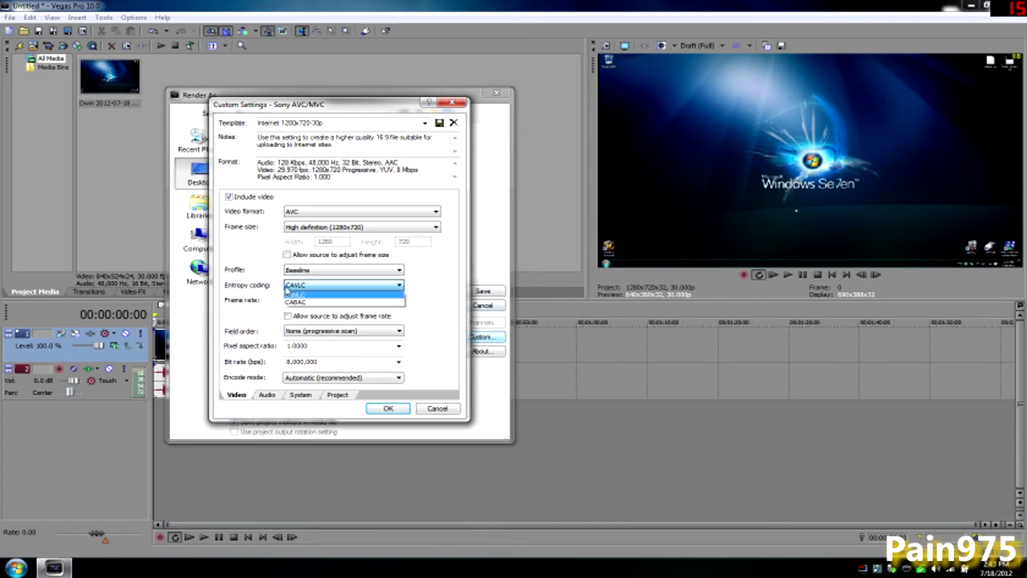
{"action": "left_click", "coordinate": [290, 294]}
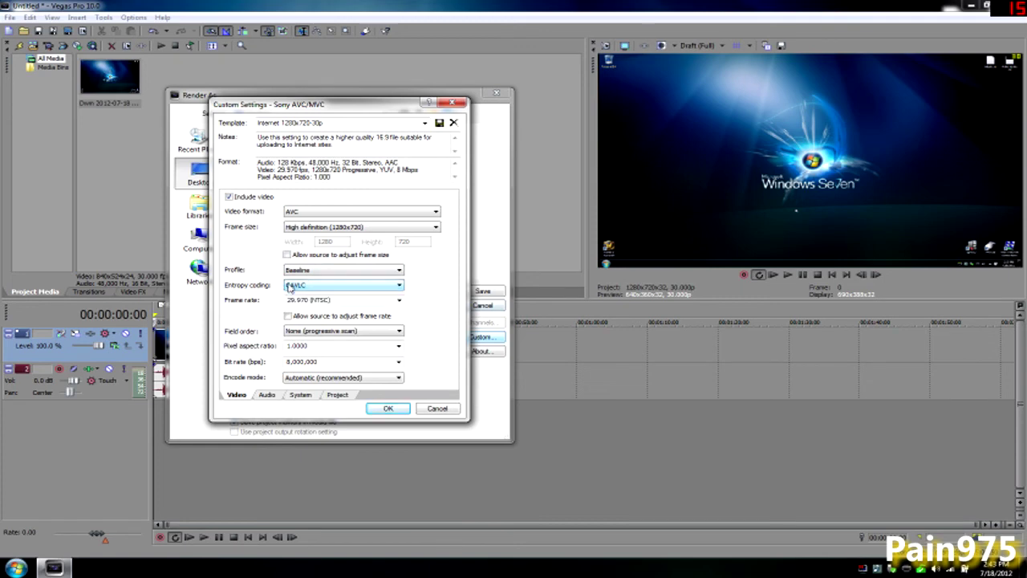
{"action": "left_click", "coordinate": [320, 231]}
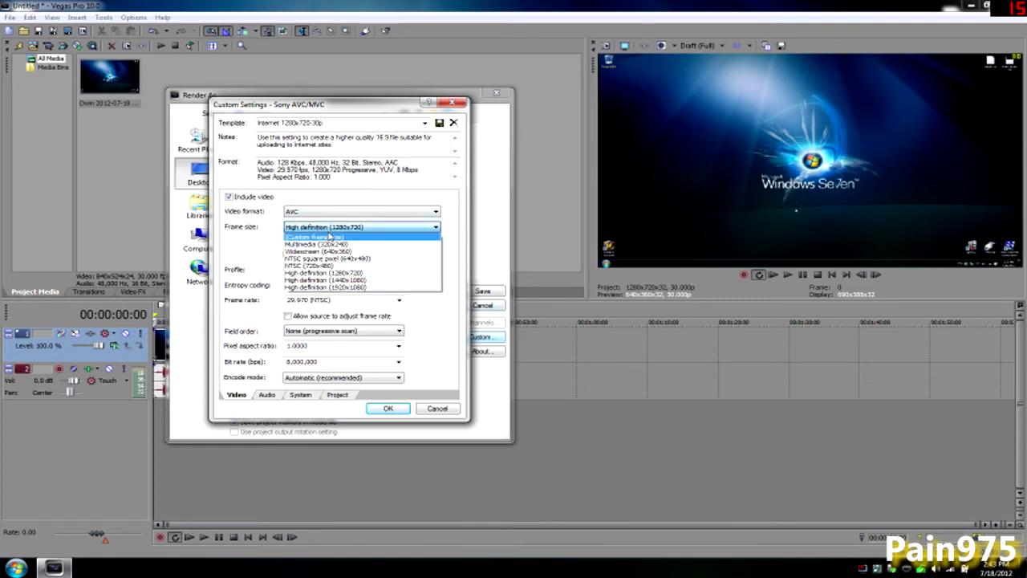
{"action": "left_click", "coordinate": [330, 268]}
{"action": "left_click", "coordinate": [453, 104]}
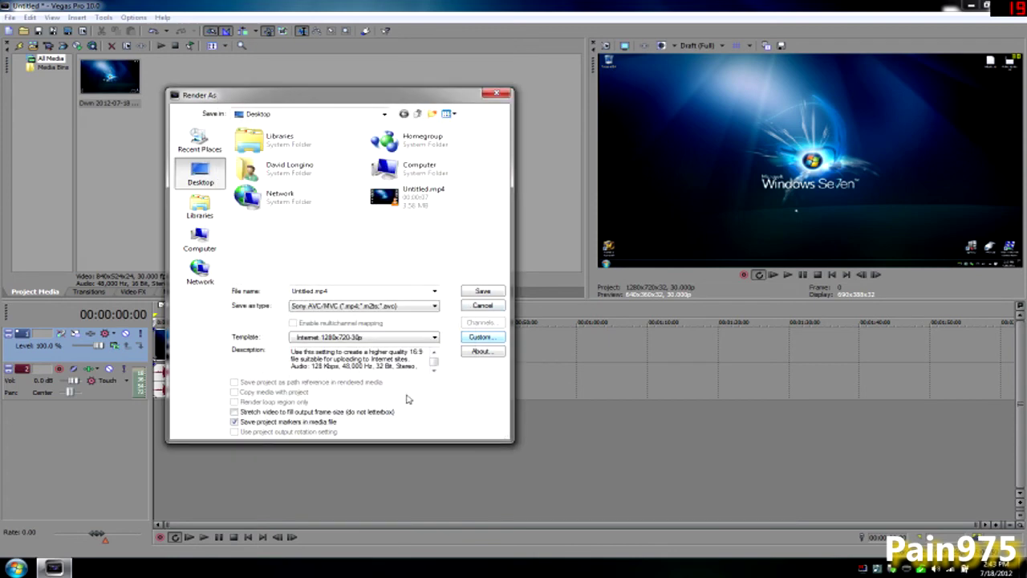
Switch the render template to Custom and recheck the 1280x720 frame size
{"action": "left_click", "coordinate": [395, 340]}
{"action": "left_click", "coordinate": [329, 556]}
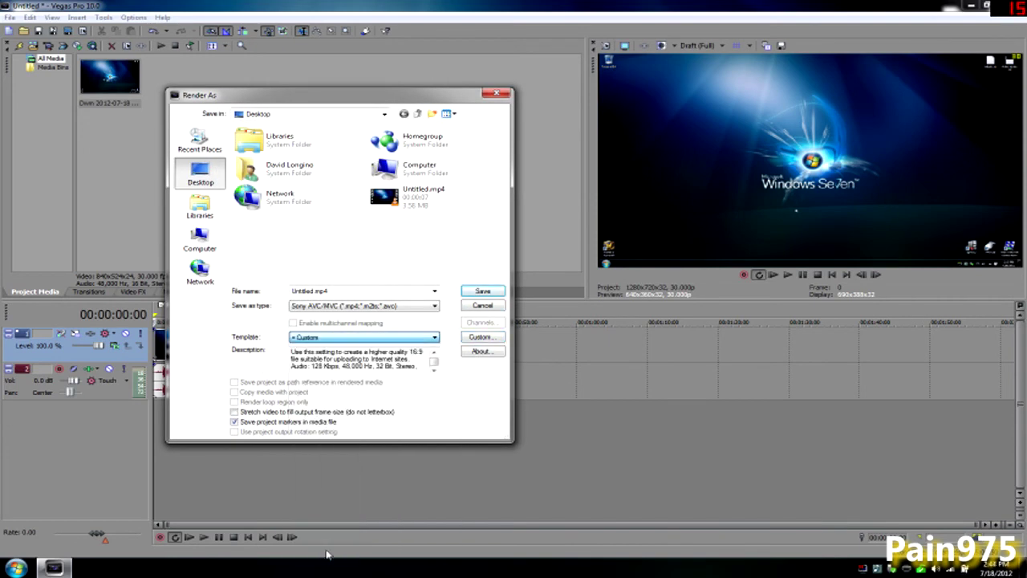
{"action": "left_click", "coordinate": [482, 338]}
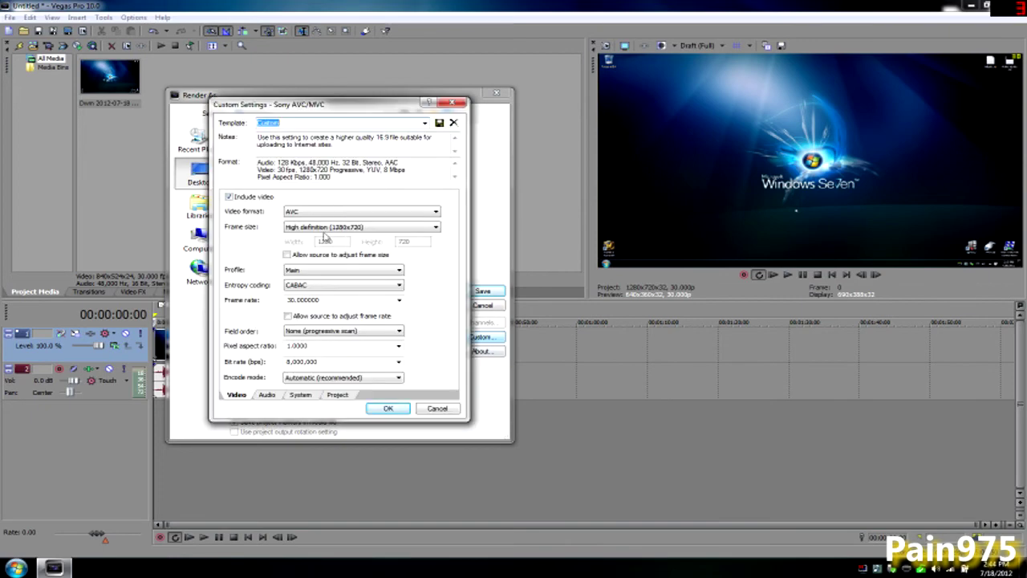
{"action": "left_click", "coordinate": [327, 229]}
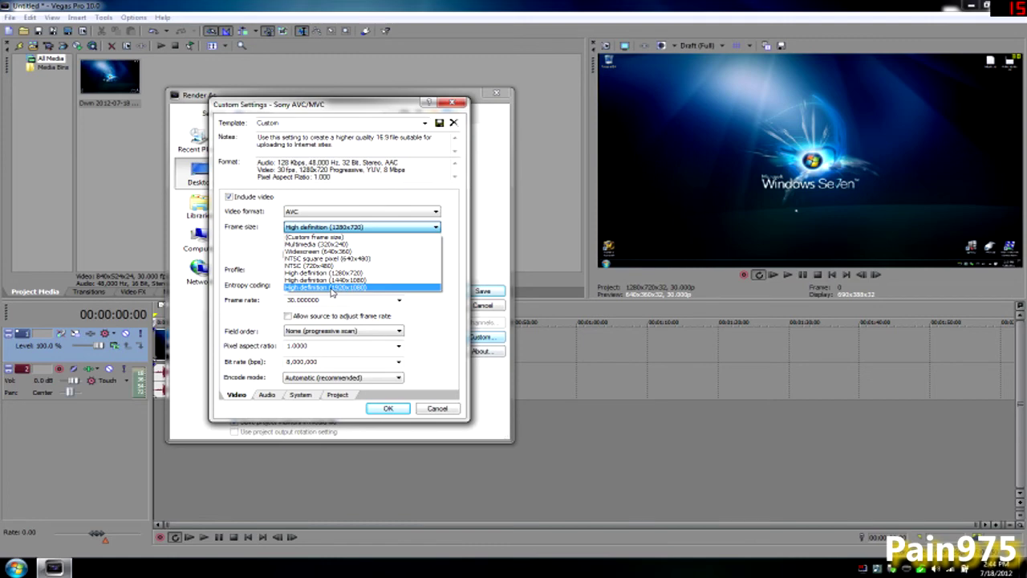
{"action": "left_click", "coordinate": [441, 108]}
{"action": "left_click", "coordinate": [441, 107]}
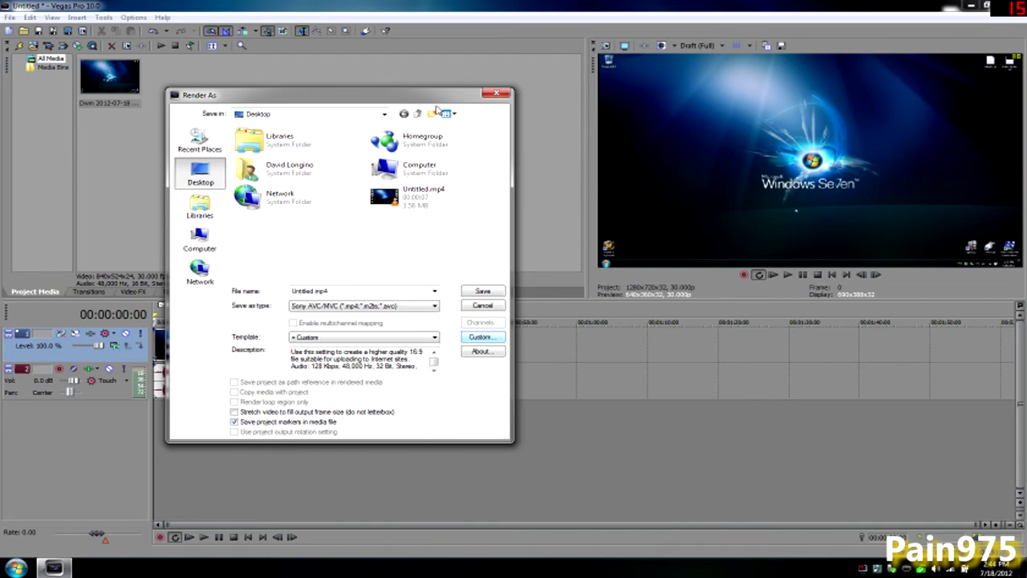
{"action": "left_click", "coordinate": [434, 306]}
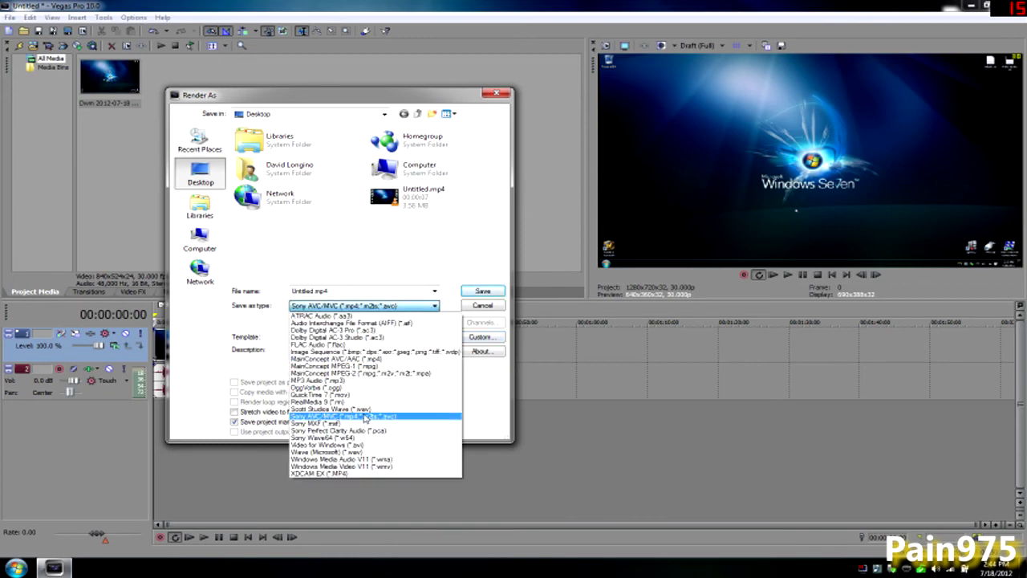
Keep Sony AVC/MVC and choose the Internet 1920x1080-30p template's custom settings
{"action": "left_click", "coordinate": [367, 417]}
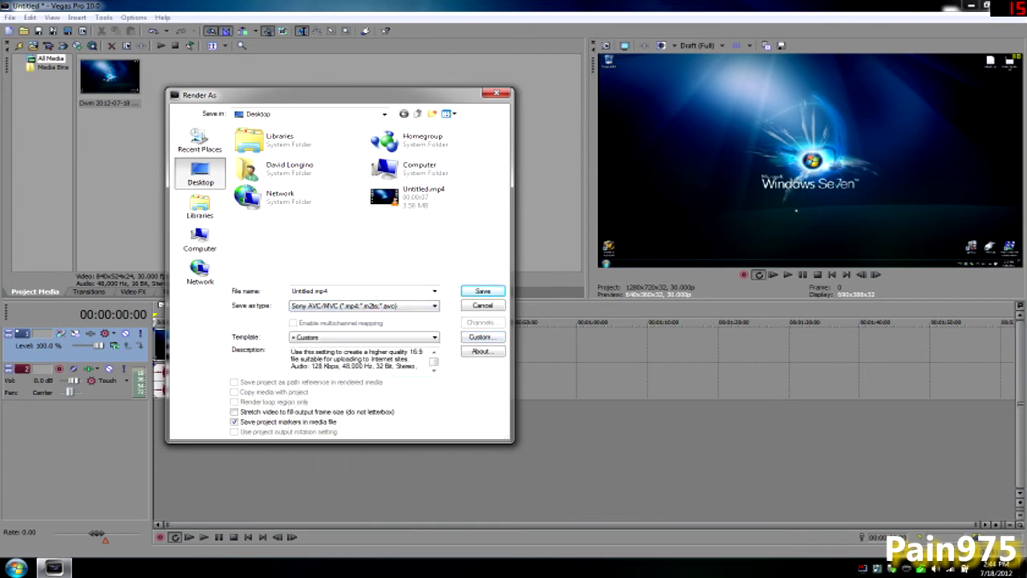
{"action": "left_click", "coordinate": [369, 337]}
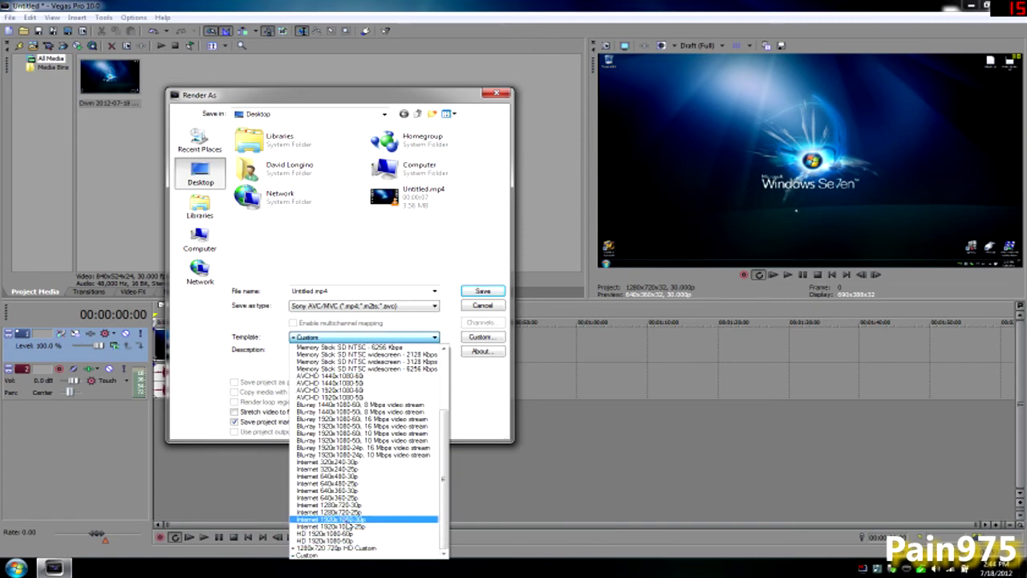
{"action": "left_click", "coordinate": [345, 520]}
{"action": "left_click", "coordinate": [478, 338]}
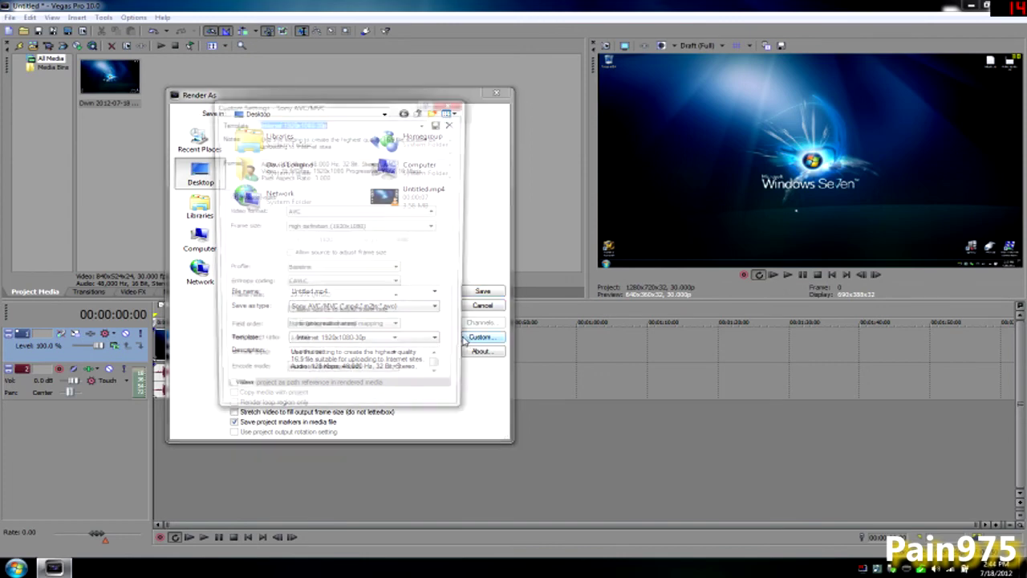
Check the audio settings, keeping the bit rate at 128,000
{"action": "left_click", "coordinate": [266, 394]}
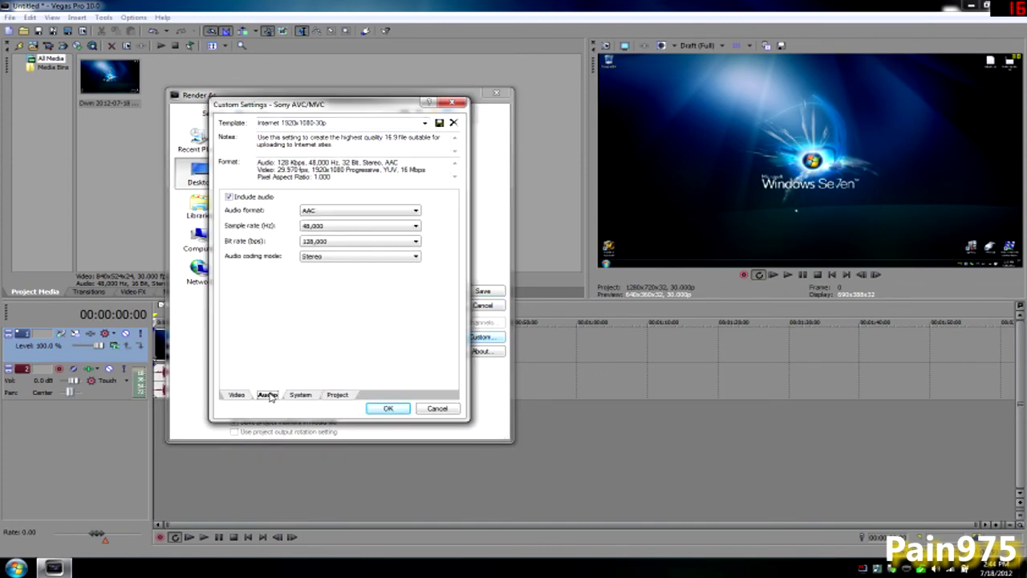
{"action": "left_click", "coordinate": [383, 242]}
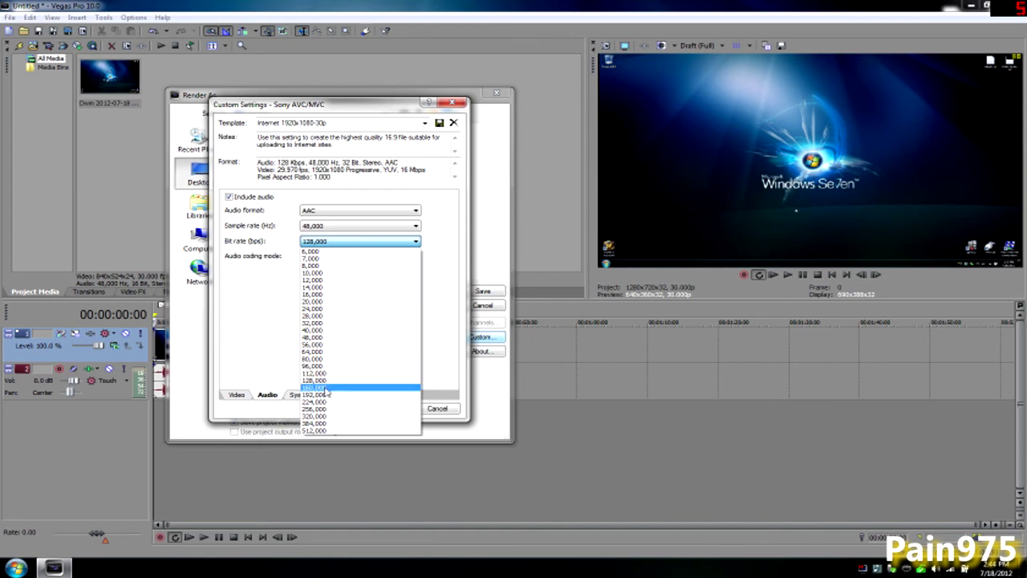
{"action": "left_click", "coordinate": [320, 241]}
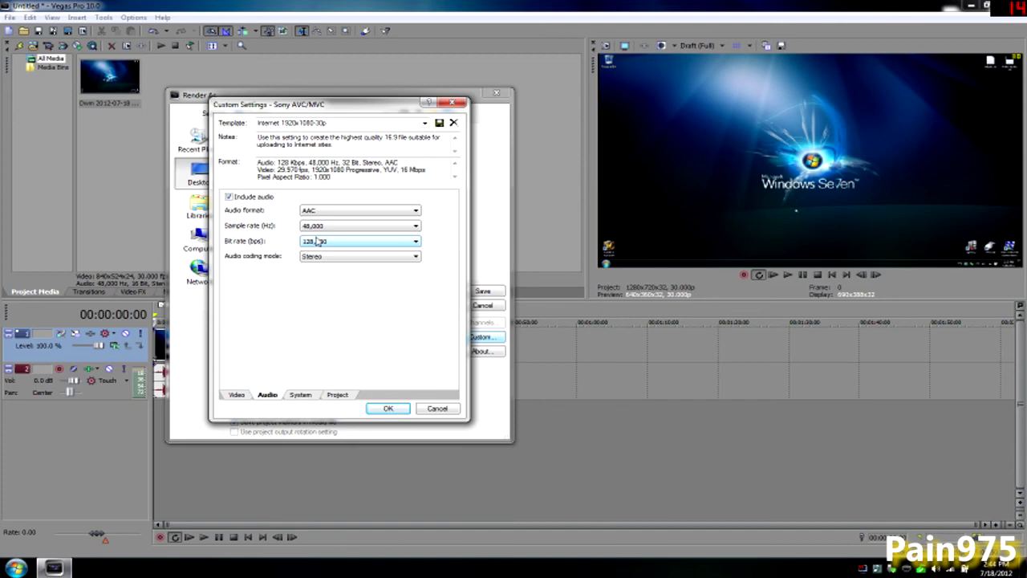
{"action": "left_click", "coordinate": [345, 255]}
Try audio bit rates 512,000 and 192,000, revert to 128,000, and accept the custom settings
{"action": "left_click", "coordinate": [351, 241]}
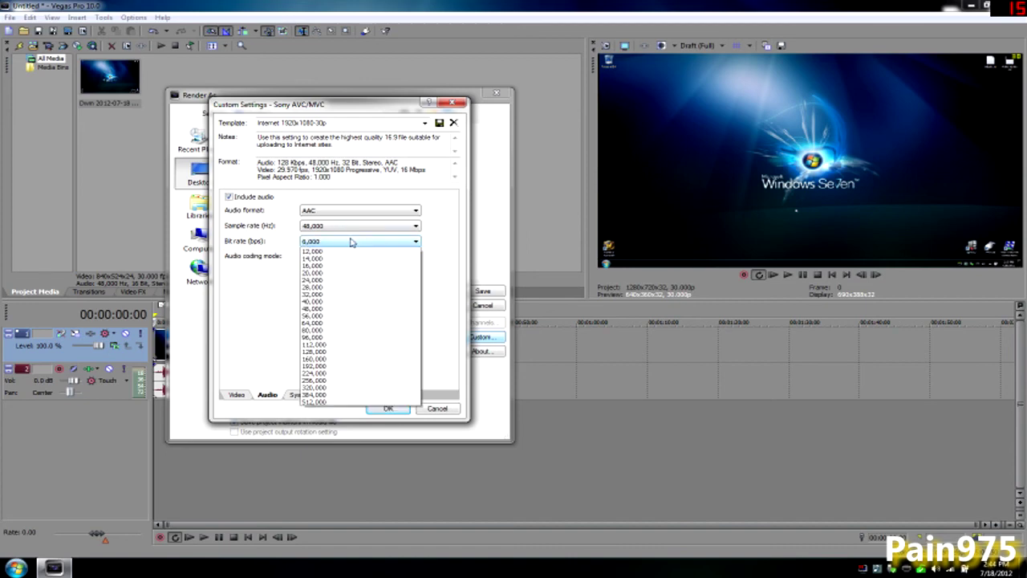
{"action": "left_click", "coordinate": [341, 429]}
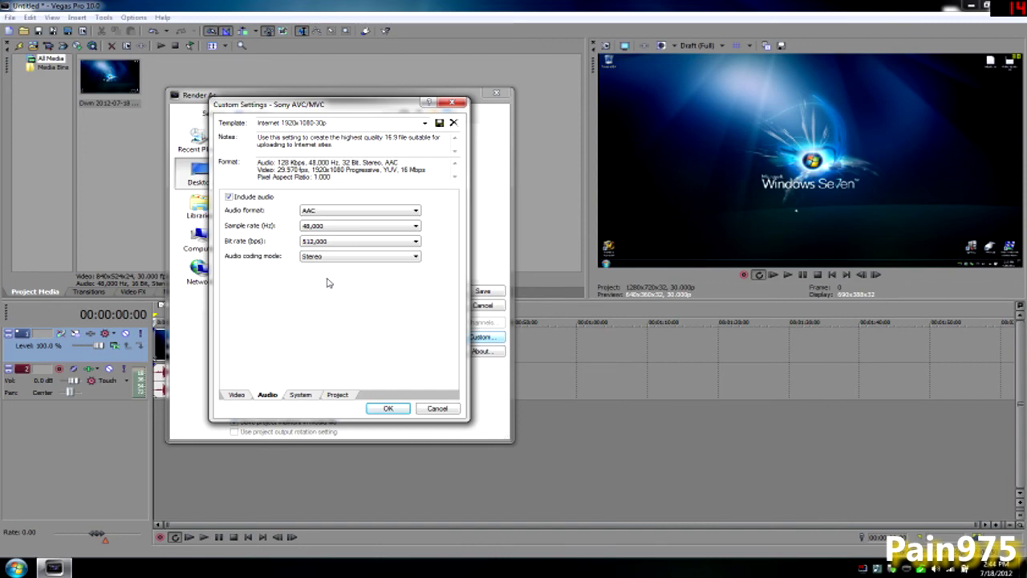
{"action": "left_click", "coordinate": [311, 244]}
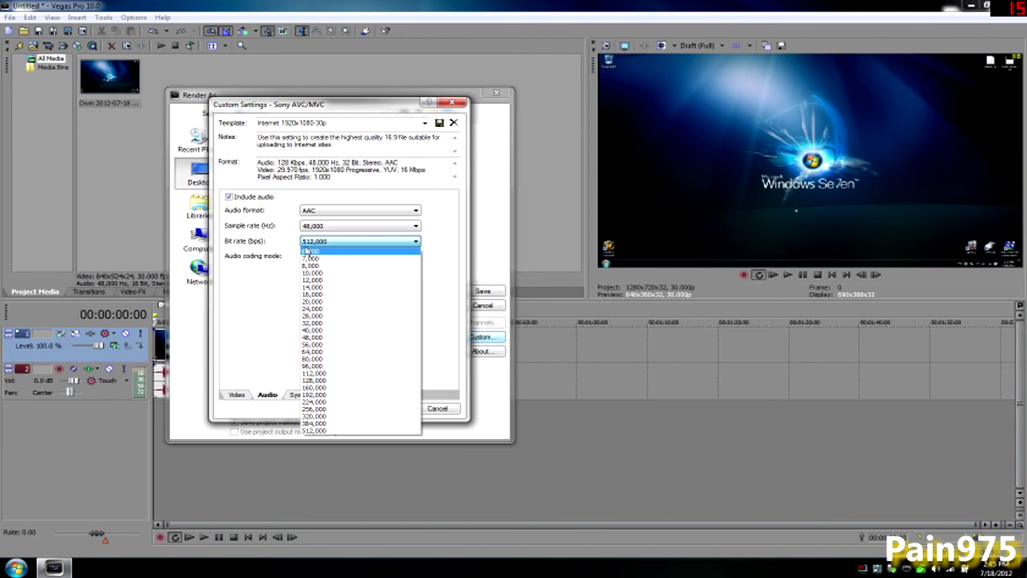
{"action": "left_click", "coordinate": [332, 395]}
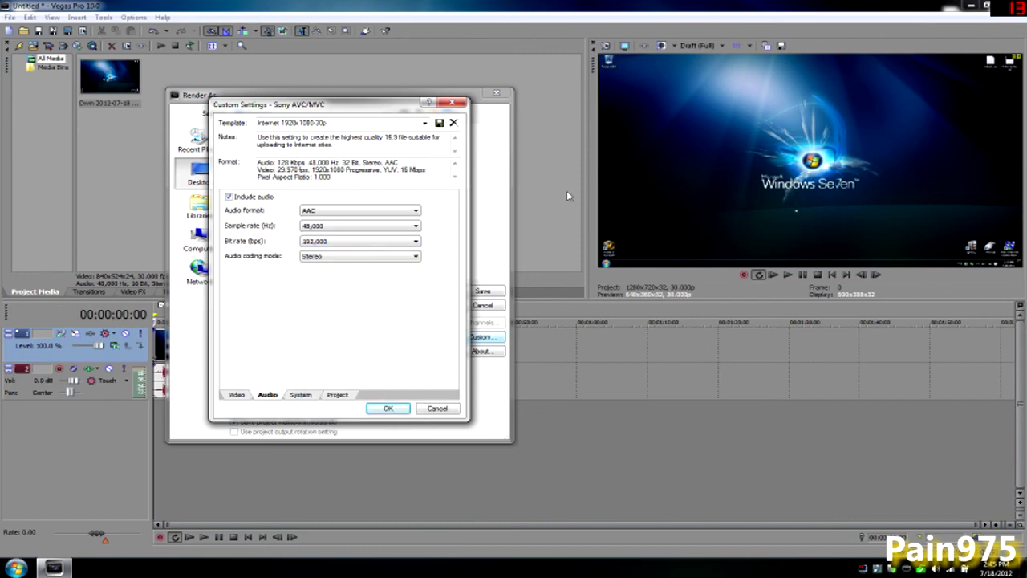
{"action": "left_click", "coordinate": [361, 242]}
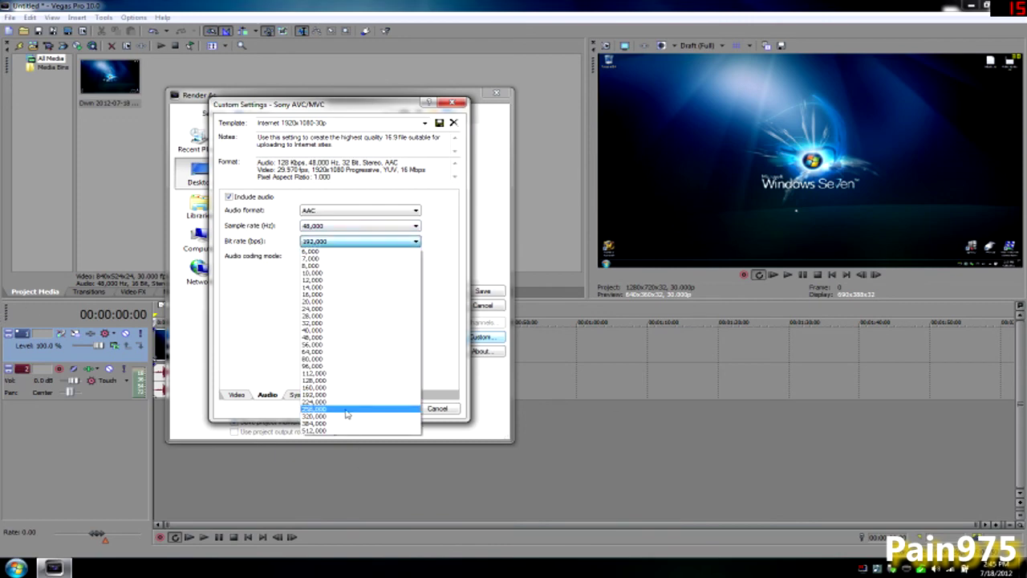
{"action": "left_click", "coordinate": [332, 382]}
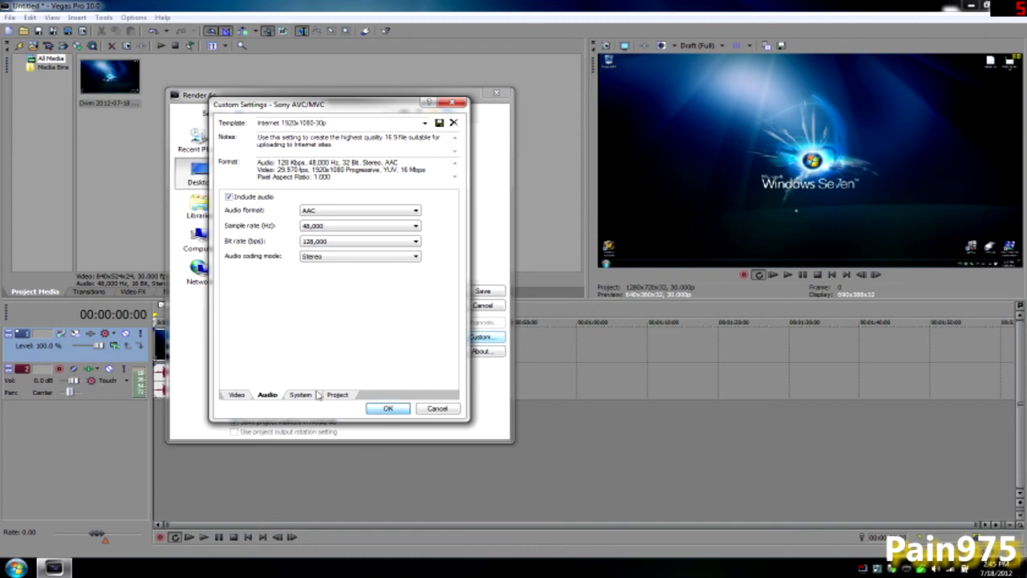
{"action": "left_click", "coordinate": [387, 408]}
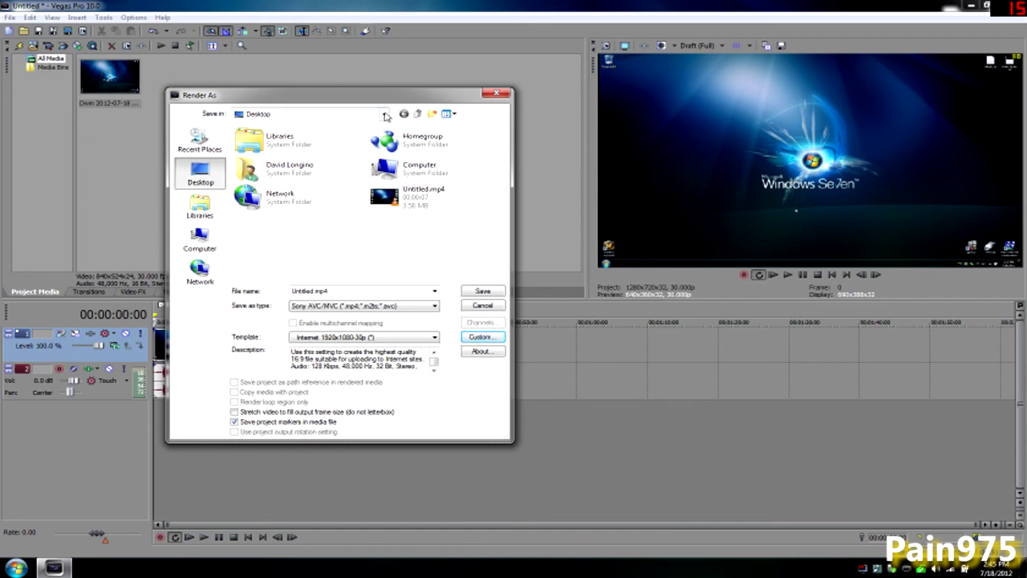
{"action": "left_click_drag", "start_coordinate": [395, 101], "coordinate": [477, 107]}
Save the render as Untitled.mp4 on the Desktop, overwriting the existing file
{"action": "left_click", "coordinate": [566, 297]}
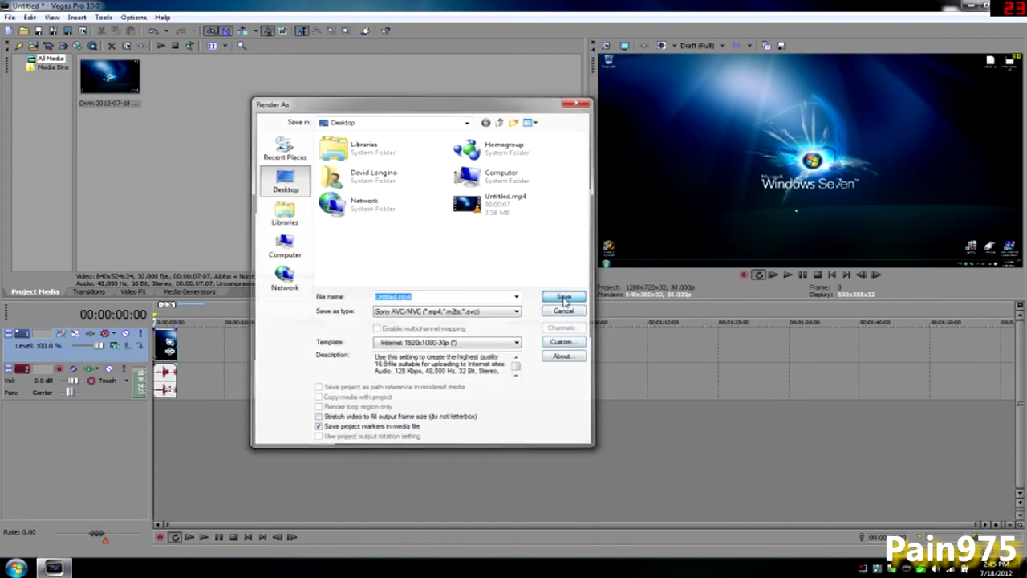
{"action": "left_click", "coordinate": [565, 231]}
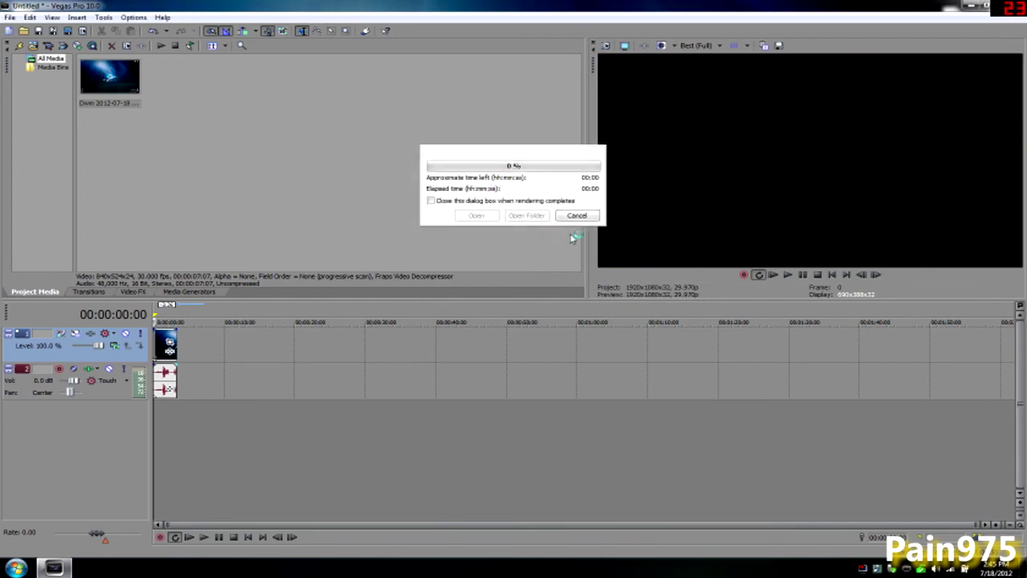